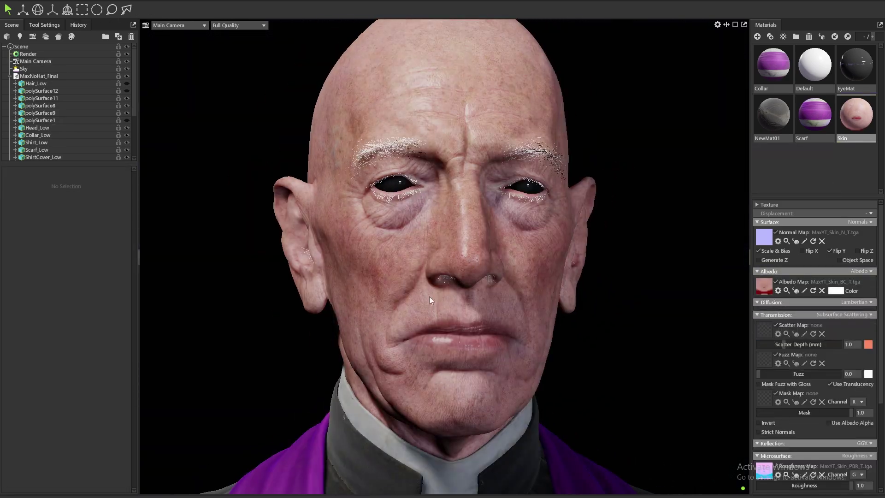
Examine the head in the Marmoset Toolbag viewport, the ZBrush sculpt and the Substance Painter base colour view.
scroll(568, 290, "up", 3)
left_click(569, 293)
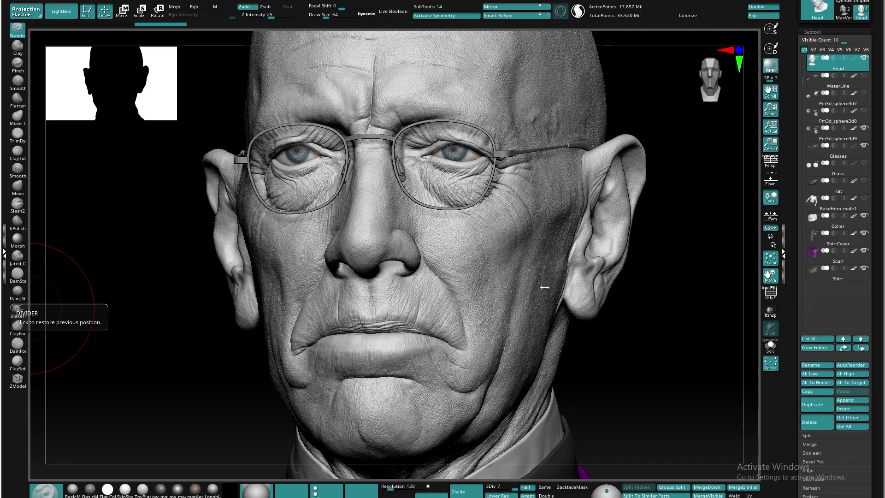
left_click_drag(599, 355, 609, 358)
right_click_drag(521, 279, 531, 310, "ctrl")
right_click_drag(518, 269, 571, 320, "alt")
right_click_drag(462, 278, 492, 273)
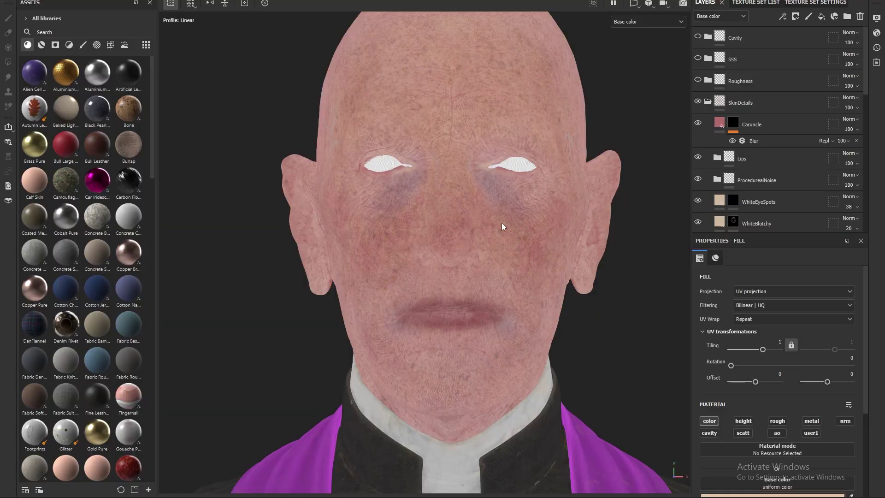
scroll(474, 223, "up", 5)
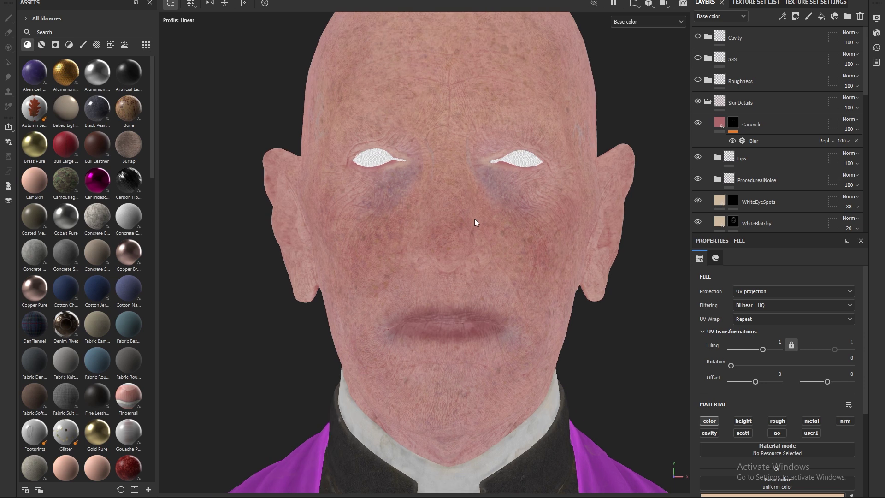
middle_click_drag(418, 246, 509, 238, "alt")
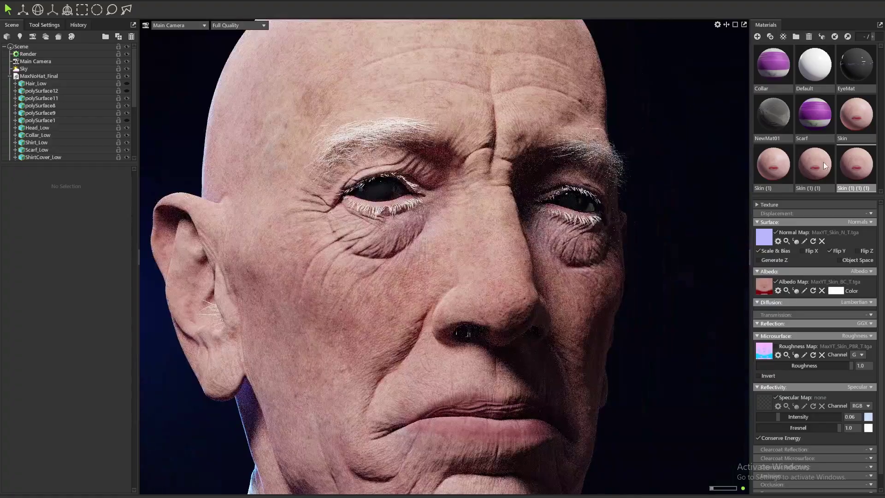
Switch to Marmoset Toolbag, apply the Skin material with detail normals and volumetric scattering to the head, and inspect the face.
mouse_move(851, 126)
left_mouse_down()
mouse_move(520, 231)
mouse_move(459, 274)
left_mouse_up()
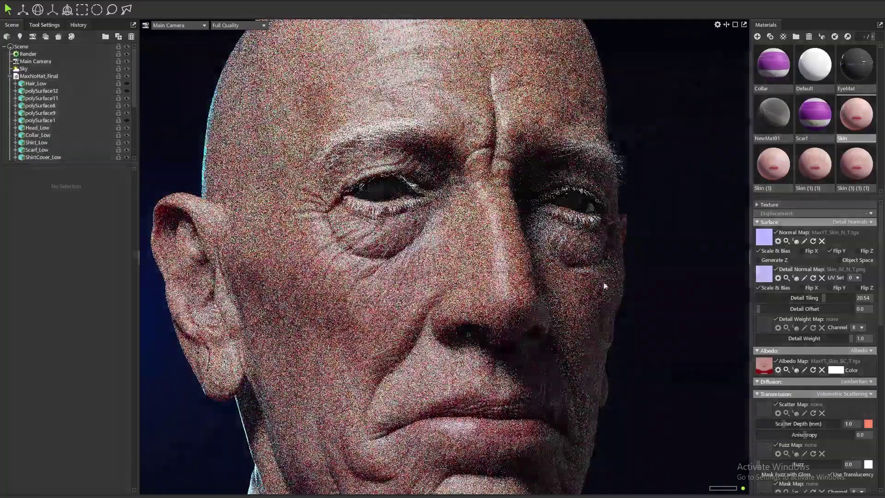
left_click_drag(628, 300, 579, 290)
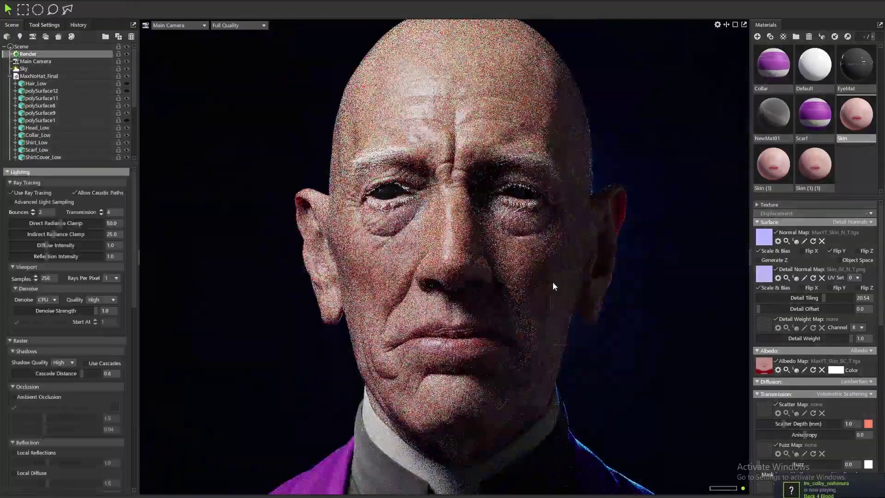
scroll(552, 281, "up", 3)
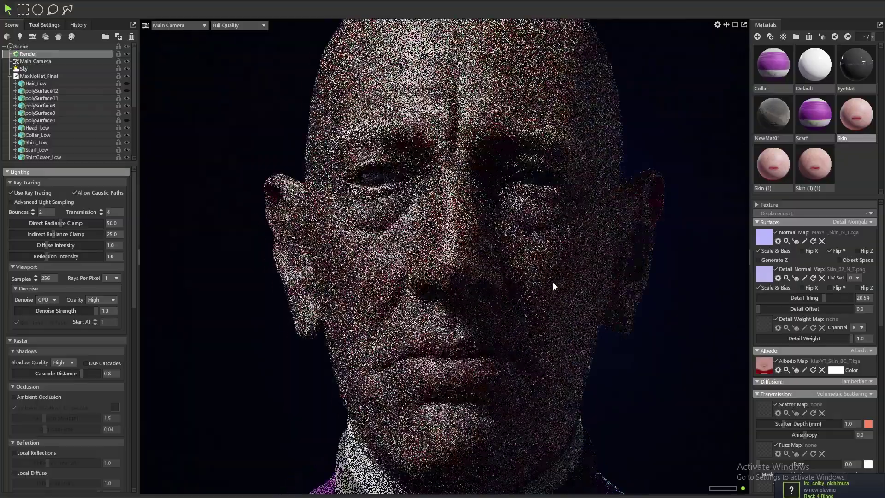
left_click_drag(544, 288, 566, 275)
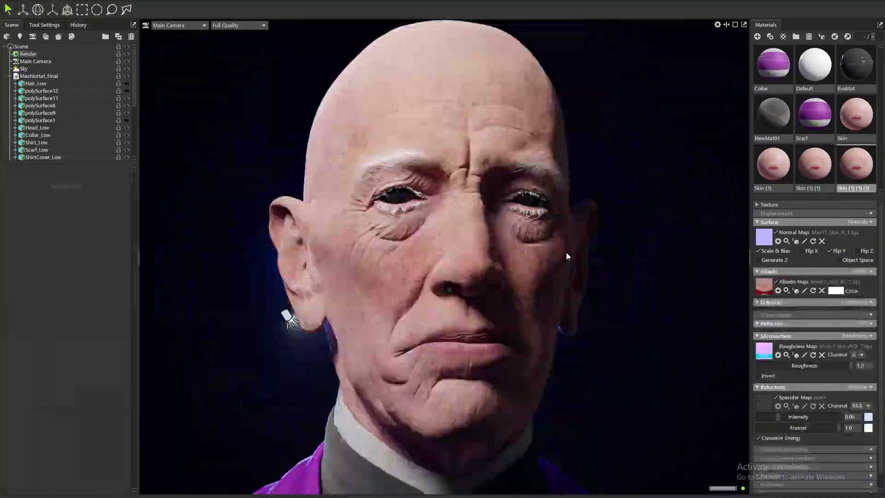
Examine the ray-traced skin shading around the eyes, nose and cheeks from several angles.
left_click_drag(642, 262, 623, 270)
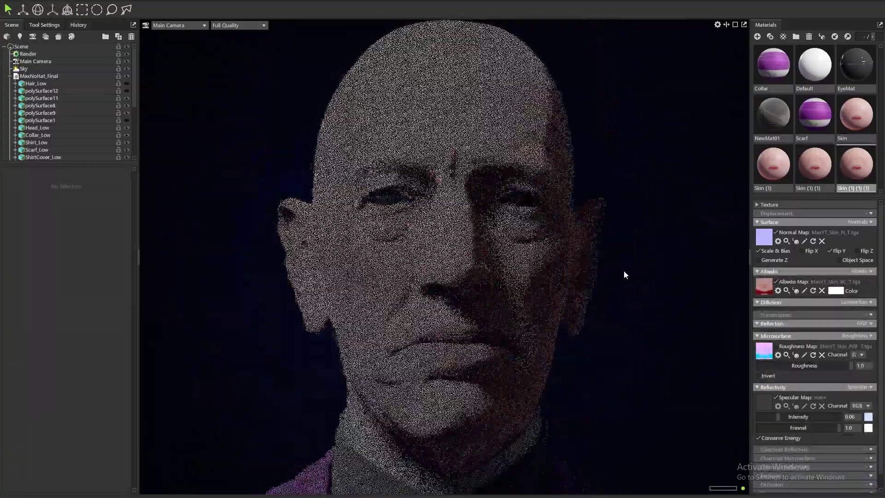
scroll(429, 234, "up", 3)
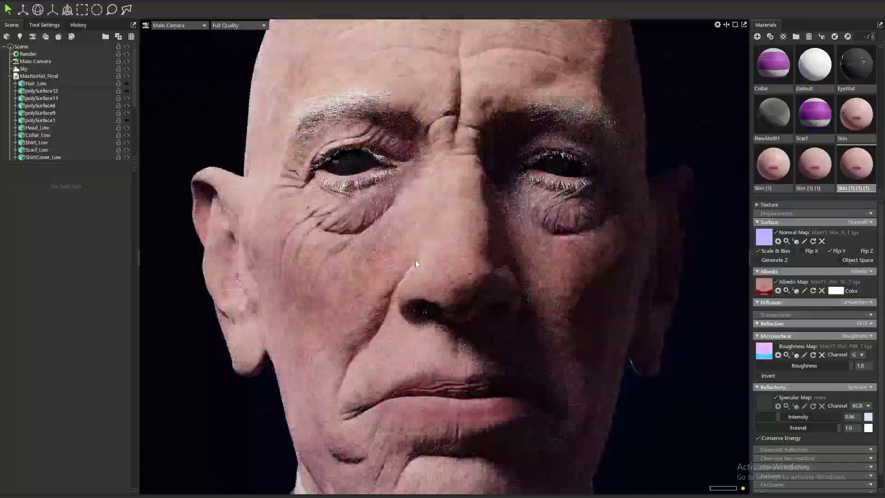
left_click_drag(414, 259, 444, 260)
scroll(445, 264, "up", 3)
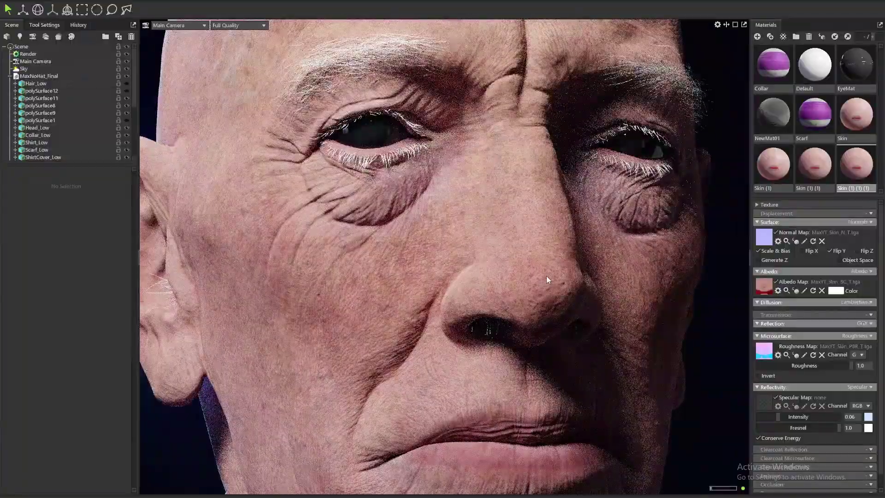
left_click_drag(562, 241, 525, 245)
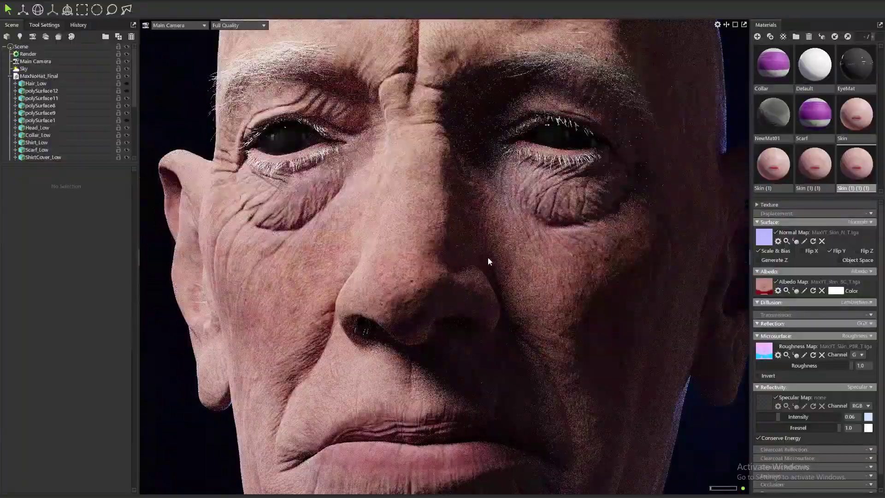
left_click_drag(469, 257, 468, 340)
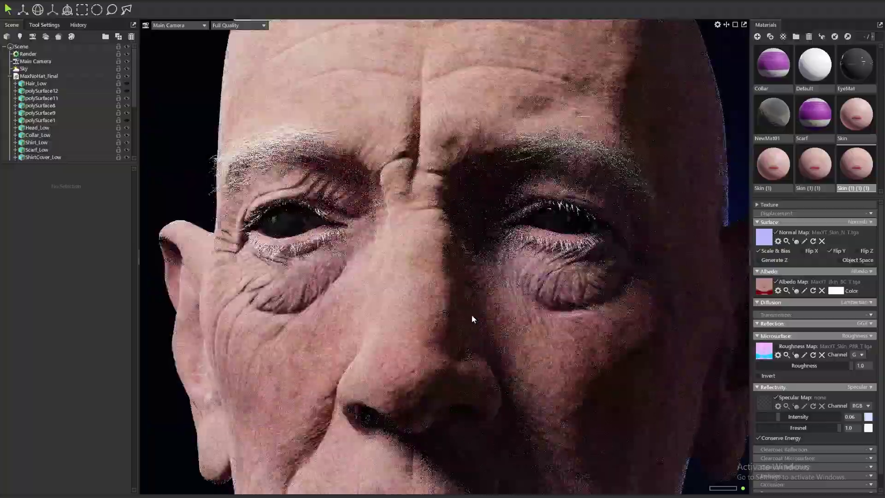
scroll(450, 300, "down", 2)
left_click_drag(450, 301, 486, 270)
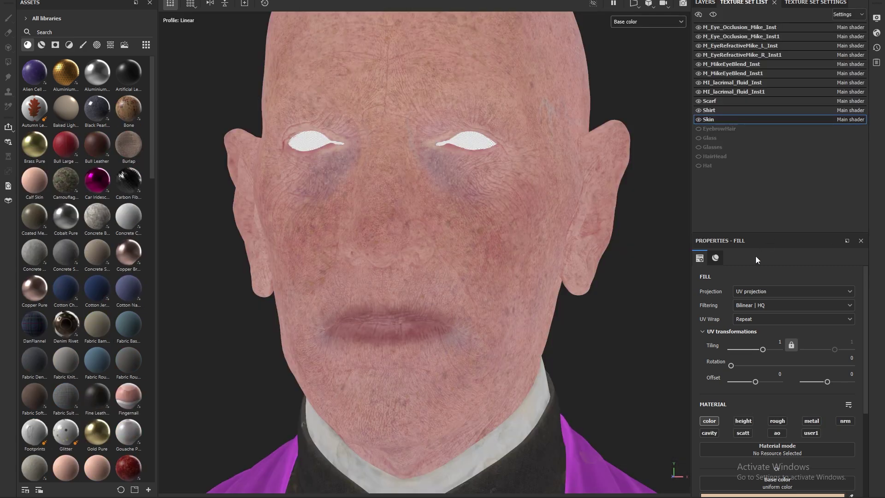
Switch to Substance Painter and examine the head's Scattering, User1 and Roughness channels individually.
key("c")
key("c")
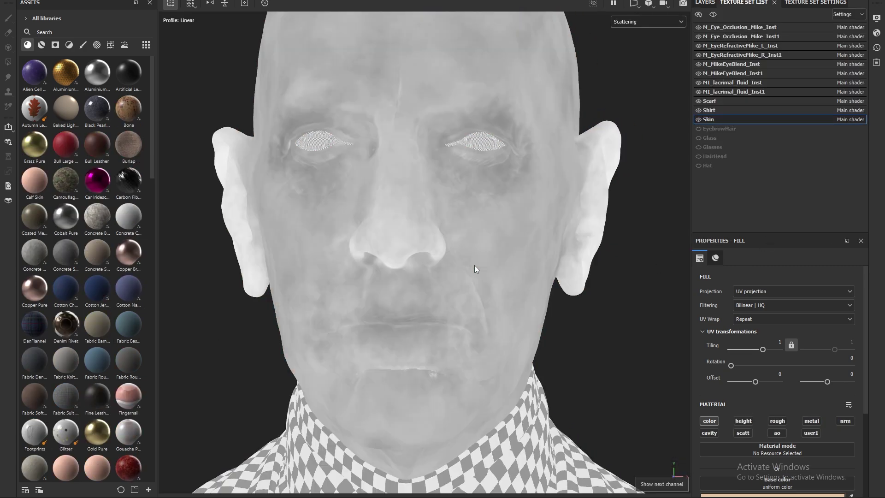
middle_click_drag(451, 220, 477, 239, "alt")
left_click_drag(477, 239, 454, 240, "alt")
middle_click_drag(454, 240, 519, 236, "alt")
left_click_drag(519, 237, 452, 244, "alt")
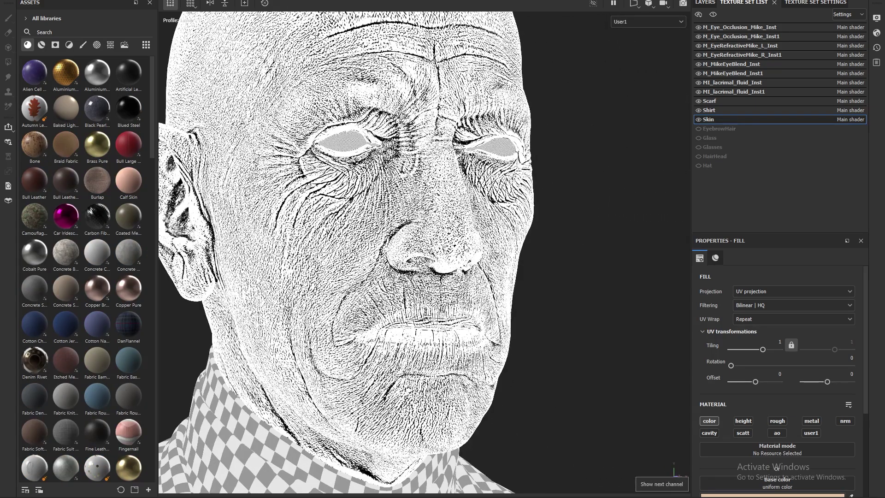
left_click_drag(452, 243, 509, 238, "alt")
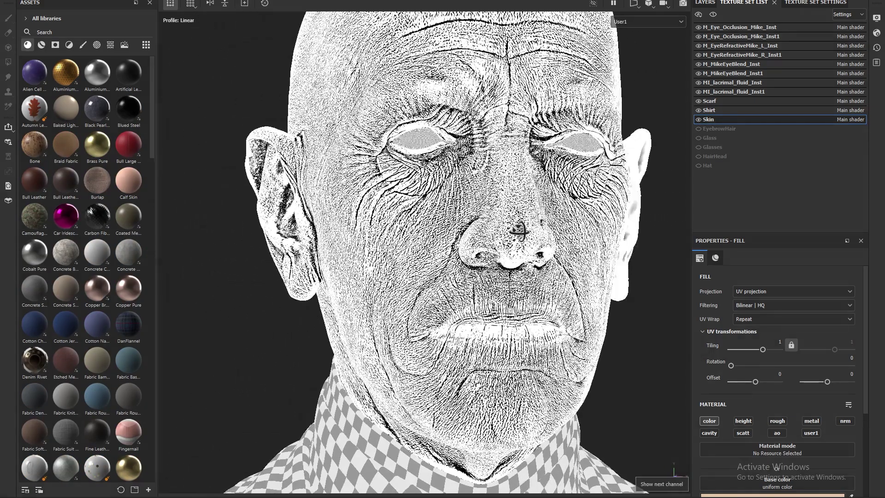
scroll(507, 251, "up", 5)
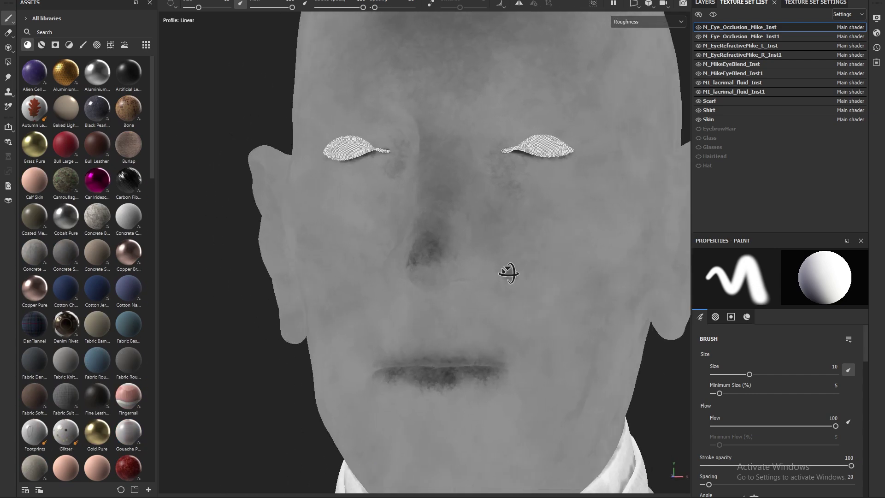
mouse_move(474, 280)
left_mouse_down("alt")
mouse_move(450, 247)
mouse_move(462, 286)
left_mouse_up("alt")
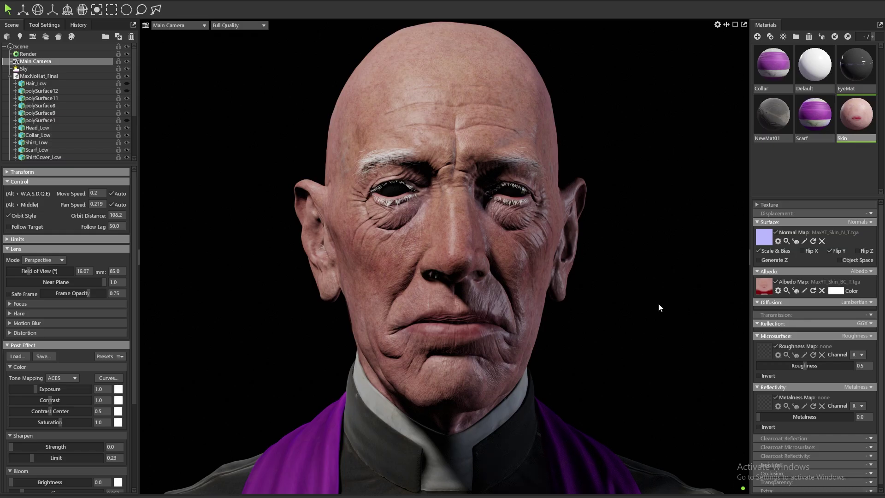
left_click(658, 303)
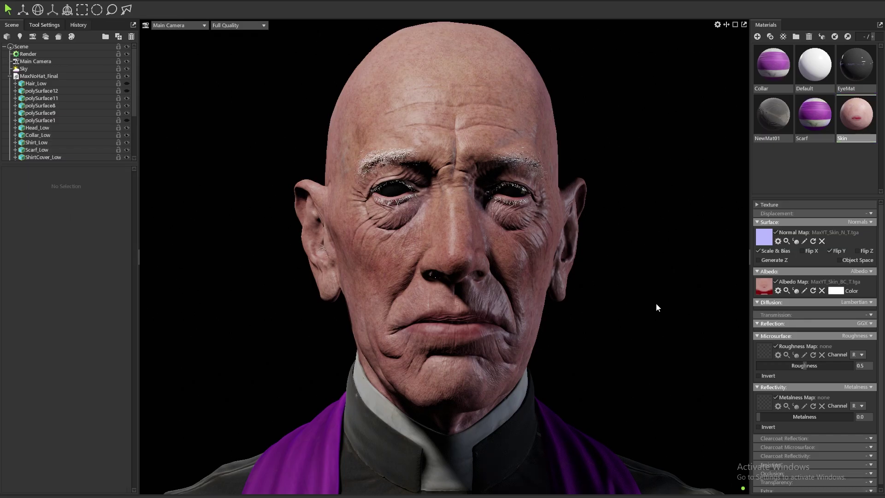
left_click_drag(642, 303, 682, 300, "alt")
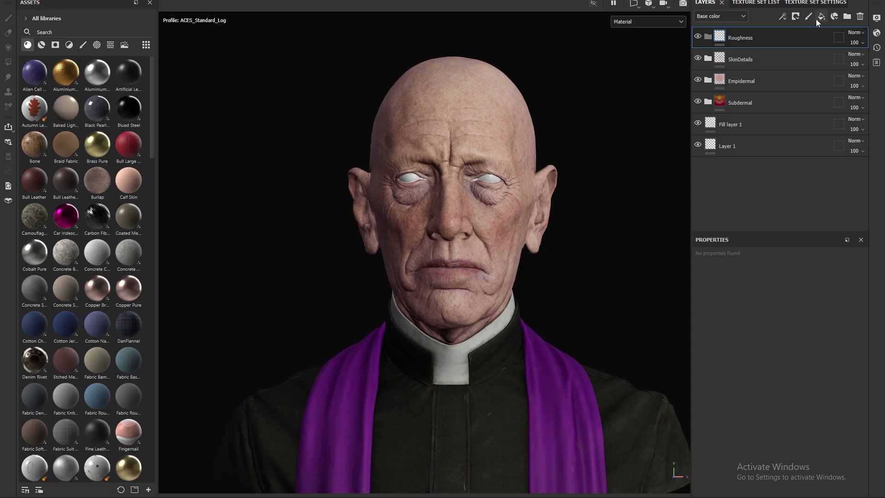
In Substance Painter, add a fill layer to the Roughness folder that affects only the roughness channel, with a value of 0.55.
left_click(819, 18)
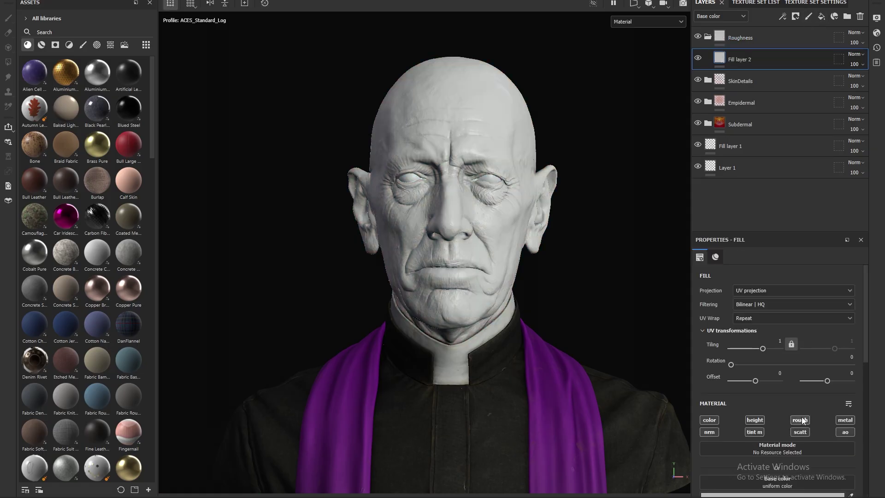
scroll(474, 202, "up", 5)
scroll(839, 410, "down", 3)
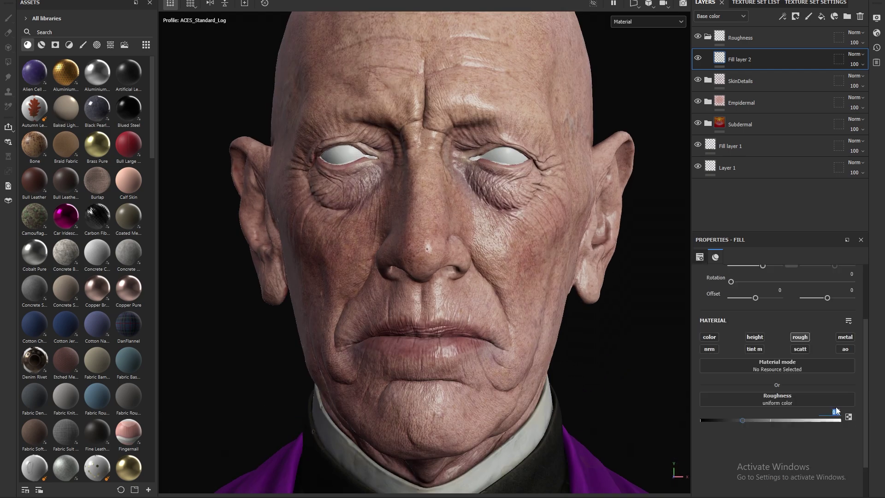
type(".55")
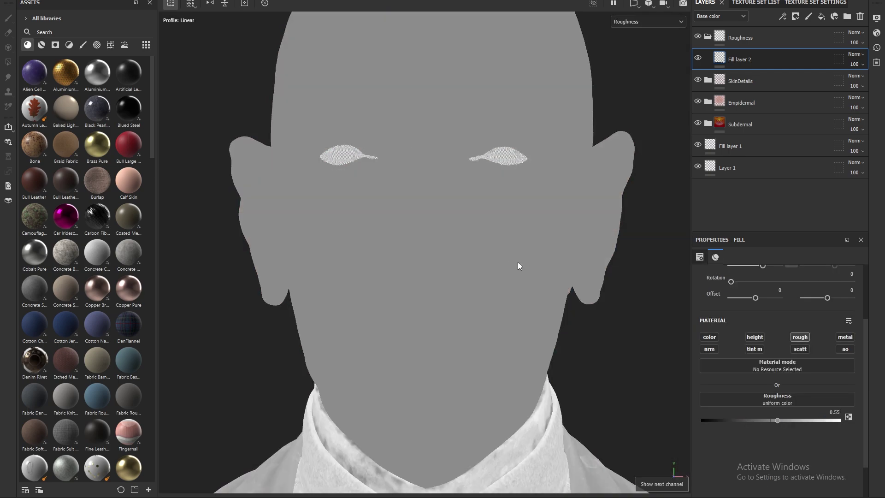
Add a second fill layer inside the Roughness folder, above the base layer, and name it Roughness.
left_click(819, 18)
double_click(739, 59)
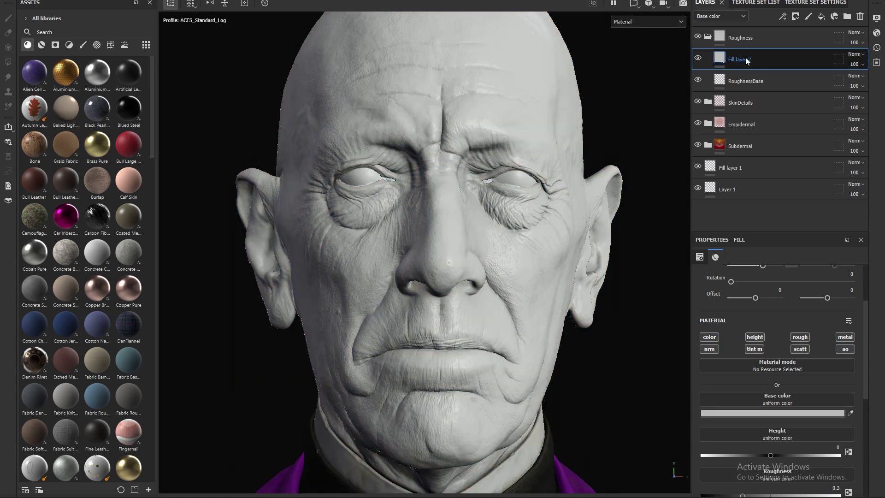
type("Roughness")
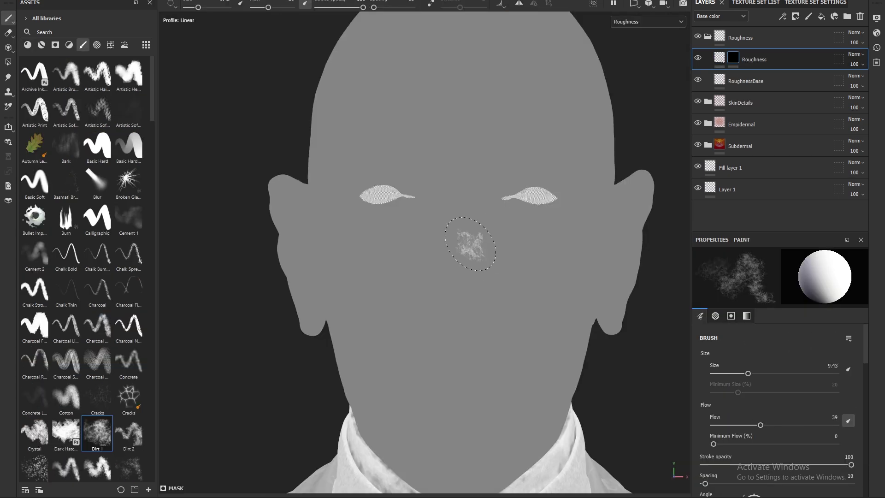
Paint the black mask of the new roughness layer with the Dirt 1 brush over the nose, cheeks and forehead.
mouse_move(514, 245)
left_mouse_down("alt")
mouse_move(478, 254)
mouse_move(602, 252)
left_mouse_up("alt")
left_click_drag(416, 263, 415, 296)
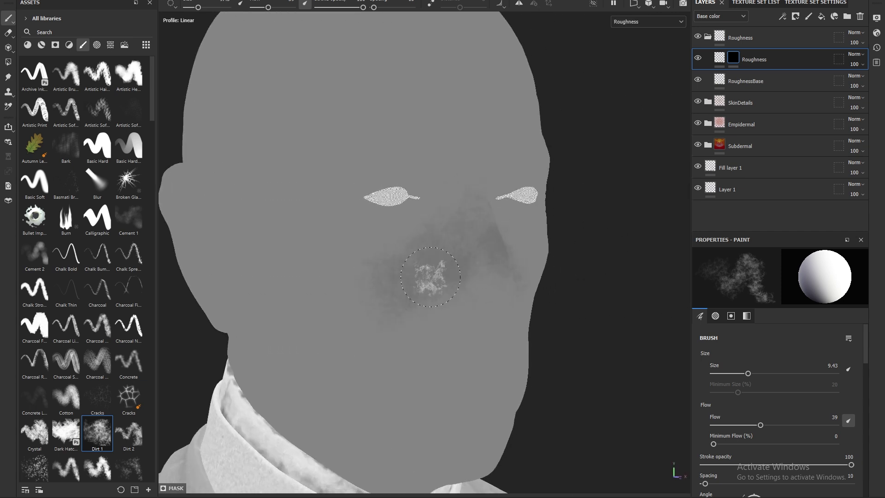
left_click_drag(543, 231, 504, 213, "alt")
right_click_drag(504, 213, 537, 215, "ctrl")
left_click_drag(466, 184, 460, 111)
middle_click_drag(506, 140, 493, 236, "alt")
mouse_move(509, 240)
left_mouse_down()
mouse_move(525, 214)
mouse_move(355, 187)
left_mouse_up()
mouse_move(415, 175)
left_mouse_down()
mouse_move(522, 149)
mouse_move(546, 160)
mouse_move(477, 182)
left_mouse_up()
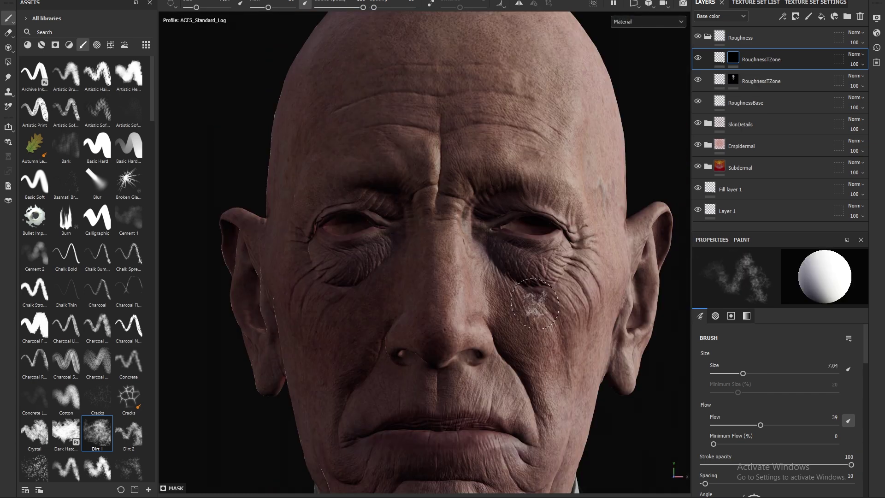
Display the roughness channel and set the upper RoughnessTZone fill layer's roughness to about 0.42.
key("c")
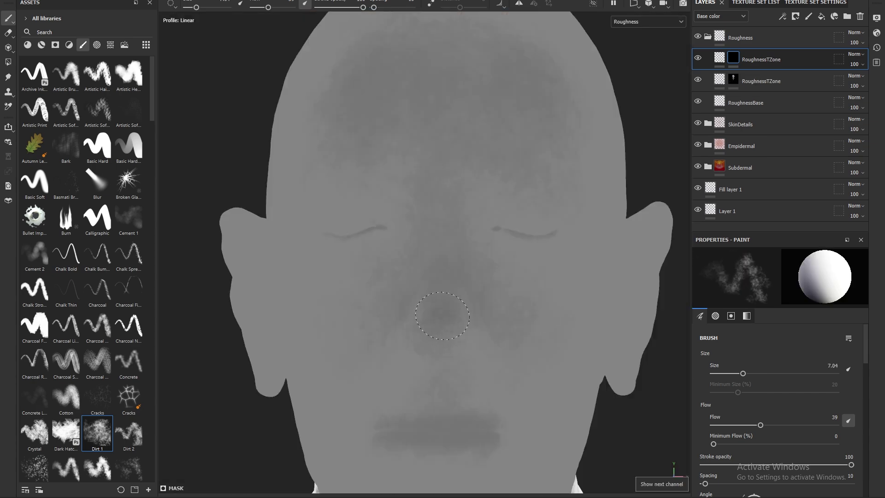
left_click(720, 57)
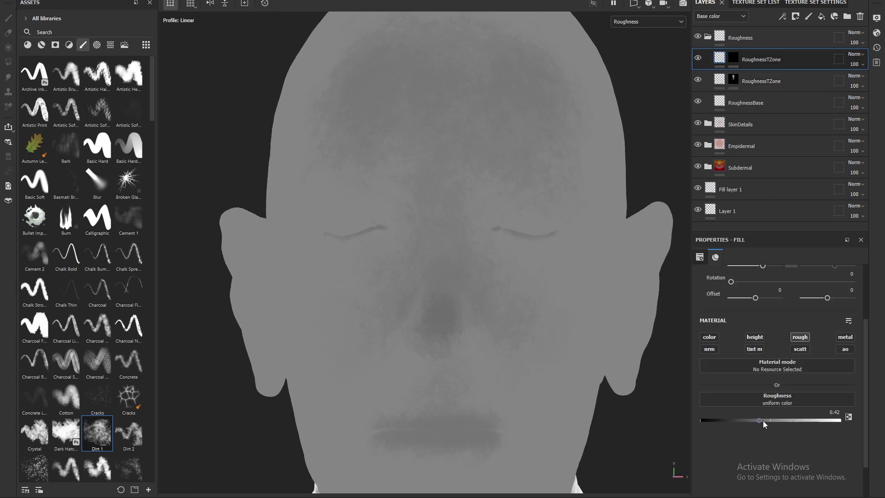
key("1")
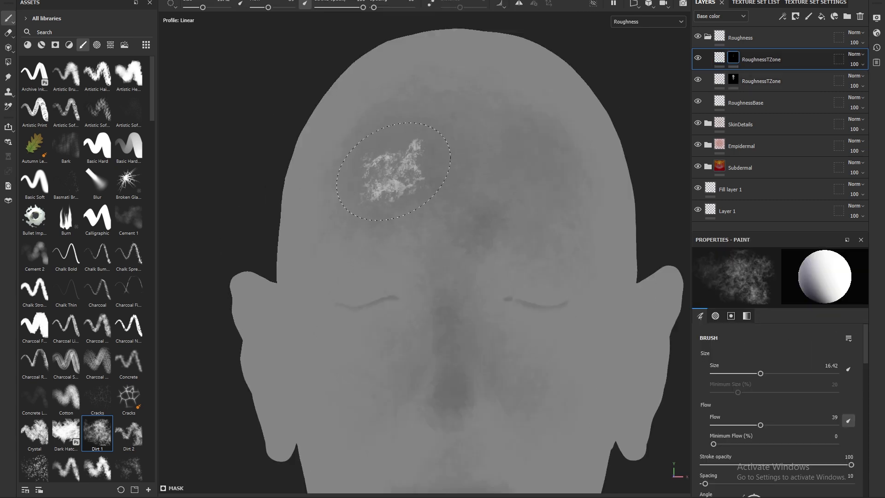
Paint the upper RoughnessTZone mask across the forehead with the Dirt 1 brush at size 16.42.
left_click(394, 168)
left_click_drag(482, 142, 524, 180)
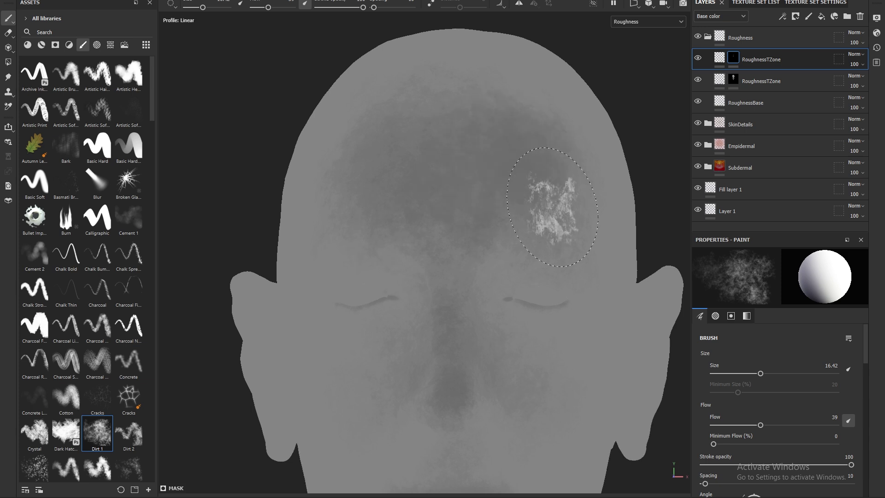
middle_click_drag(559, 204, 553, 151, "alt")
right_click_drag(546, 143, 458, 147, "ctrl")
left_click_drag(489, 265, 441, 241, "alt")
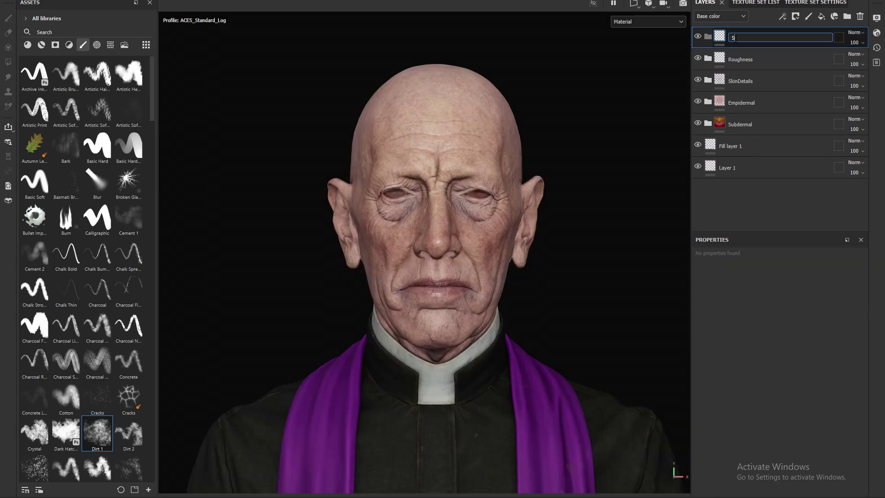
Name the new top folder SSS and add a fill layer inside it that affects only the scattering channel.
key("Return")
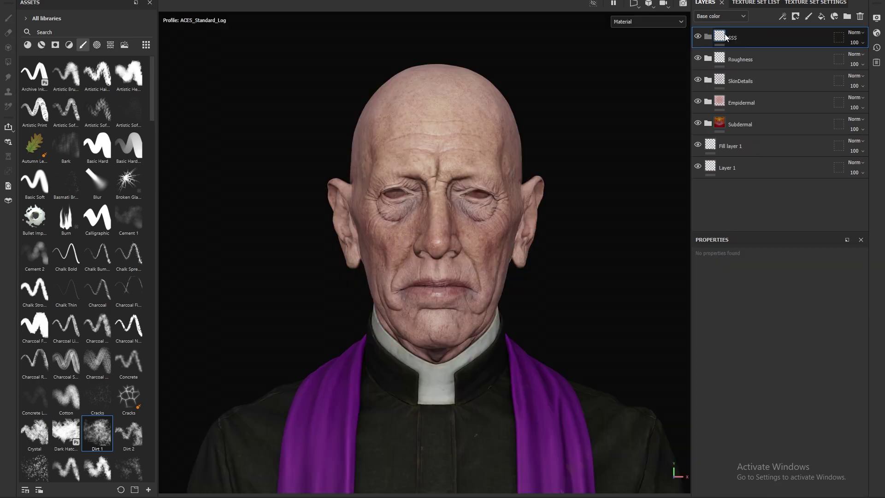
left_click(821, 17)
key("c")
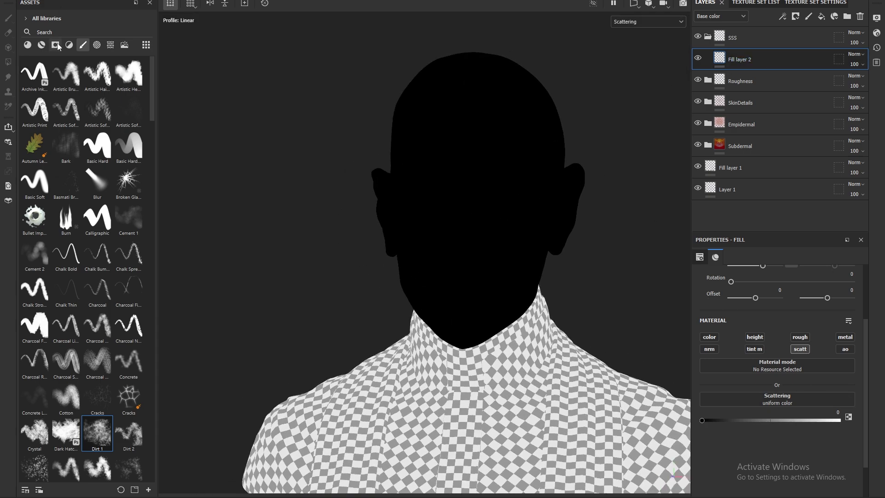
Search the textures for "thick" and assign the Skin mesh's Thickness map to Fill layer 2's scattering channel.
left_click(109, 45)
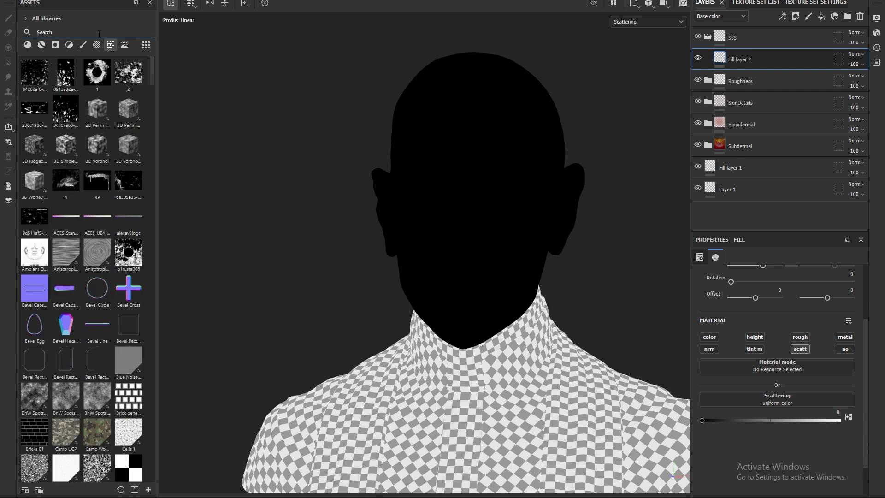
left_click(99, 34)
type("thick")
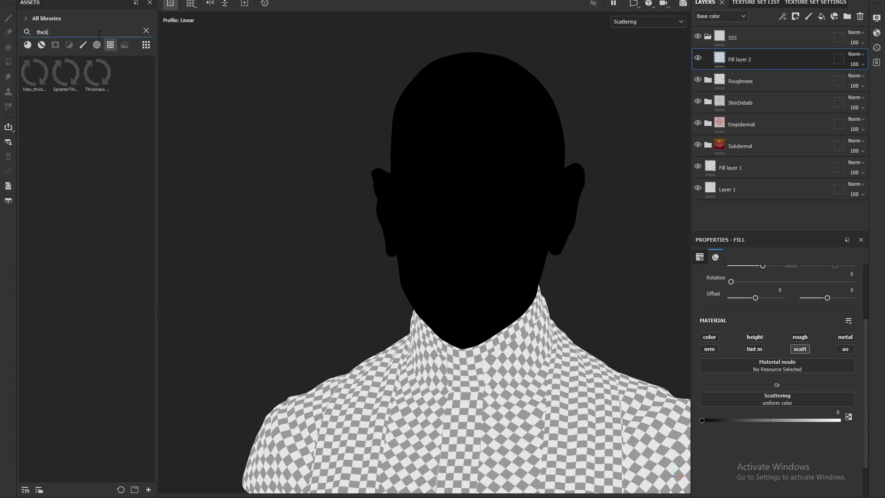
left_click_drag(97, 74, 781, 395)
Add a Levels effect to Fill layer 2's scattering, with input black 0.312, midtone 0.96 and output black 0.397.
right_click(723, 59)
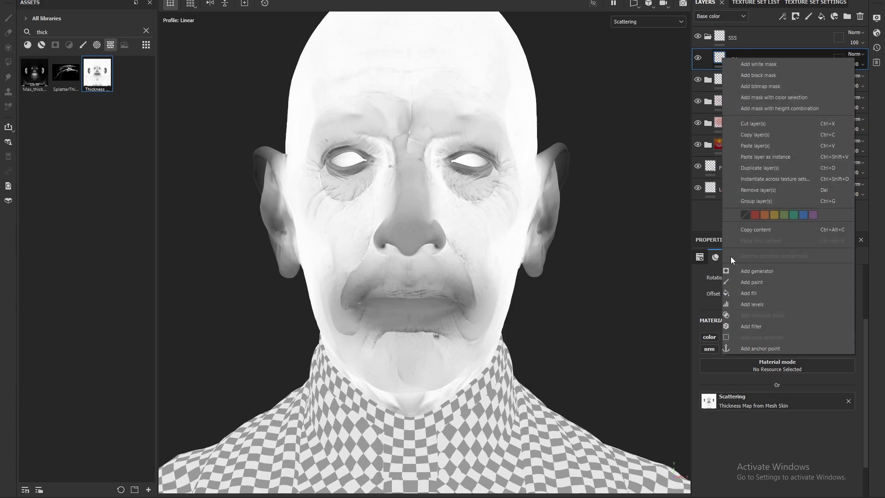
left_click(773, 304)
left_click_drag(780, 294, 786, 293)
left_click_drag(700, 294, 750, 295)
left_click_drag(701, 336, 744, 335)
left_click_drag(808, 293, 802, 295)
left_click_drag(745, 335, 764, 335)
middle_click_drag(496, 267, 500, 273, "alt")
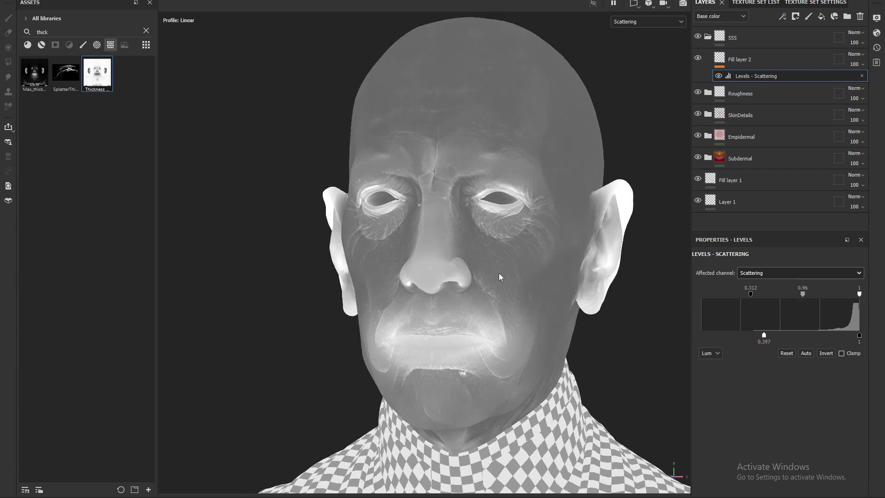
Brighten the scattering in Levels by raising the output black further and shifting the midtone toward the centre.
left_click_drag(500, 272, 535, 272, "alt")
scroll(499, 272, "down", 3)
left_click(858, 337)
left_click_drag(763, 335, 784, 335)
left_click_drag(802, 293, 780, 294)
scroll(502, 235, "up", 3)
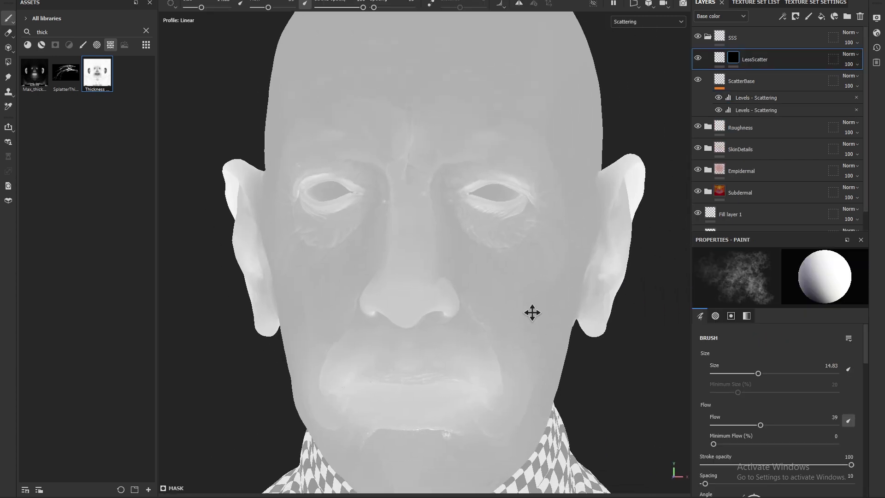
Paint the LessScatter mask around the eyes and mouth, and lower the layer's opacity to 26.
mouse_move(532, 312)
left_mouse_down("alt")
mouse_move(493, 185)
mouse_move(550, 192)
left_mouse_up("alt")
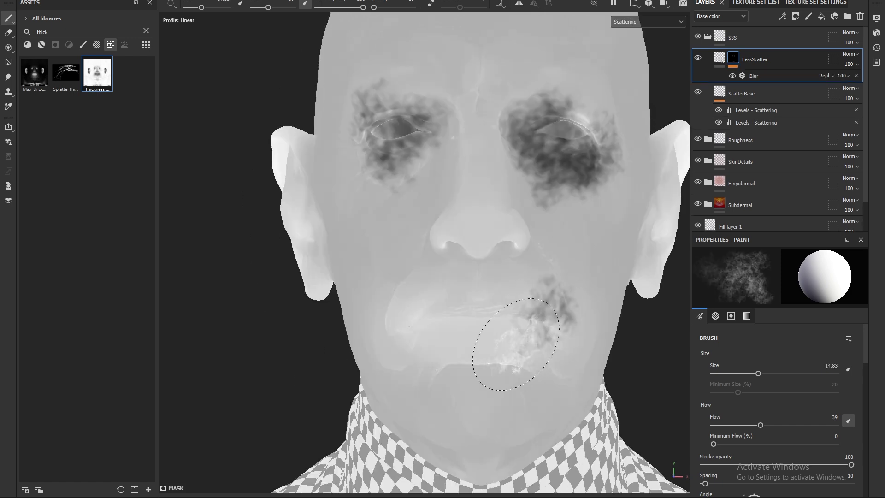
mouse_move(516, 343)
left_mouse_down()
mouse_move(448, 310)
mouse_move(395, 336)
left_mouse_up()
left_click(849, 64)
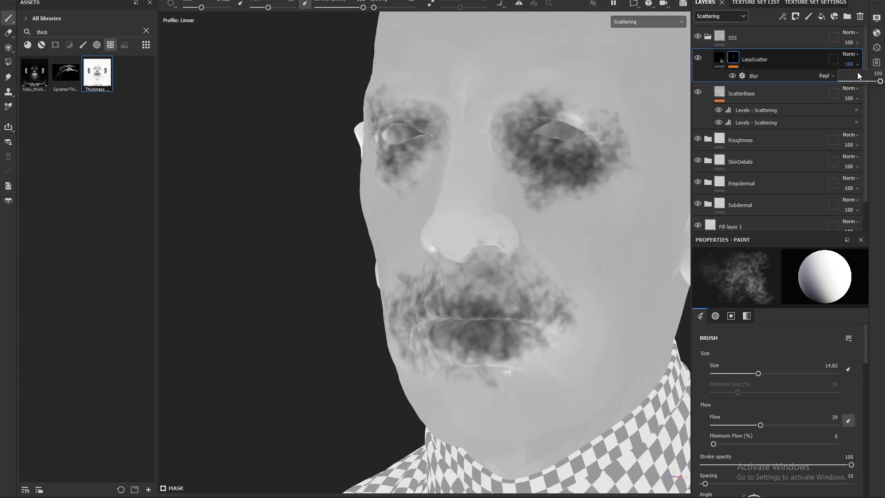
left_click_drag(881, 81, 863, 81)
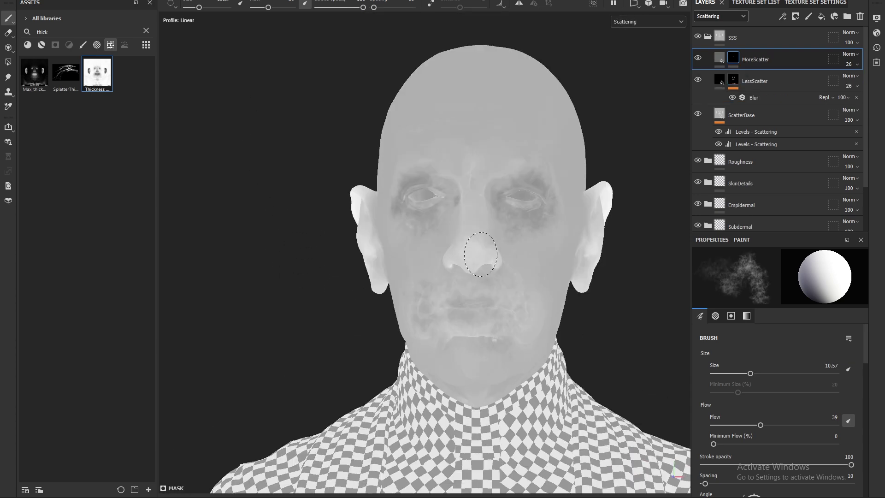
Paint the MoreScatter mask over the nose and ears at size 10.57, and set the layer's opacity to 75.
mouse_move(507, 257)
left_mouse_down("alt")
mouse_move(583, 256)
mouse_move(424, 259)
left_mouse_up("alt")
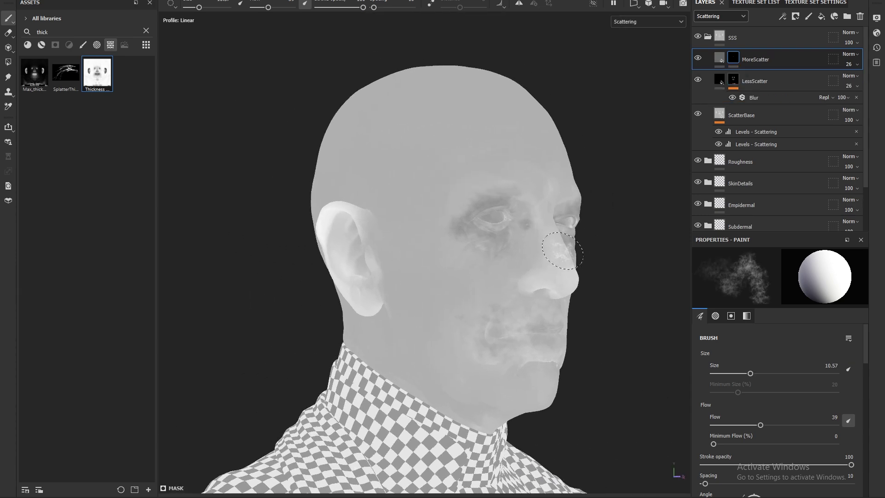
left_click_drag(858, 81, 870, 82)
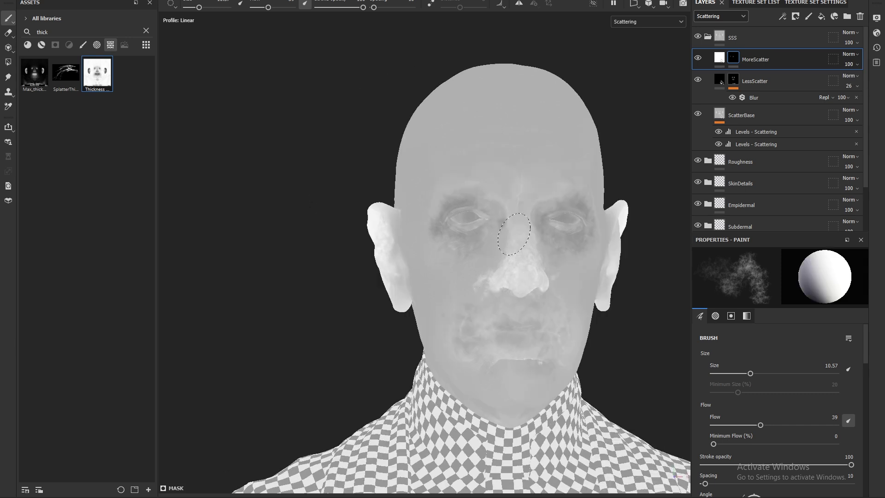
left_click_drag(514, 234, 629, 206, "alt")
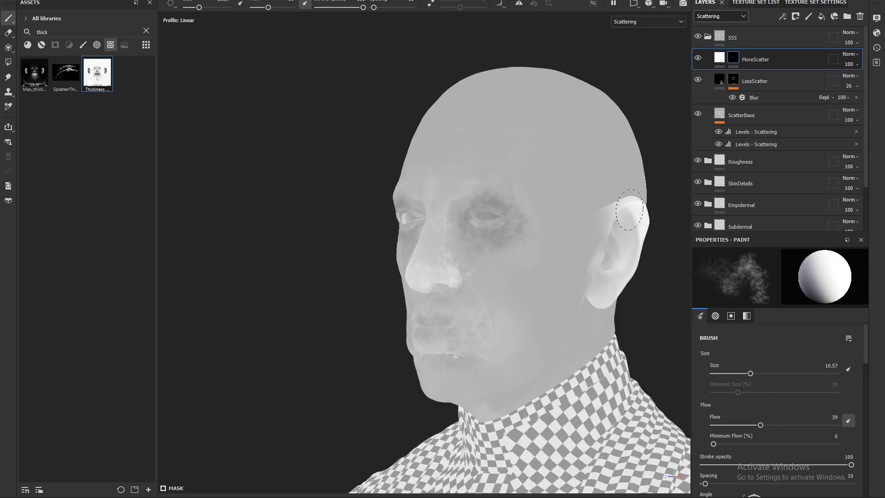
left_click_drag(637, 268, 330, 263, "alt")
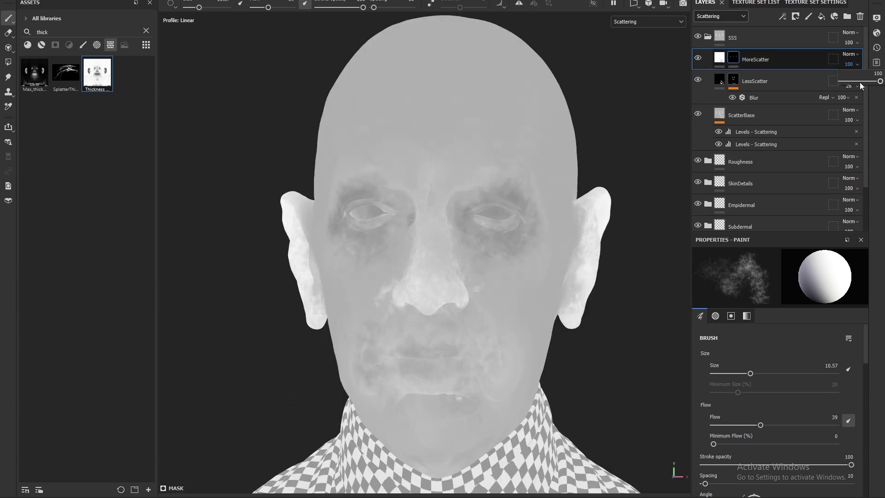
left_click_drag(859, 82, 865, 82)
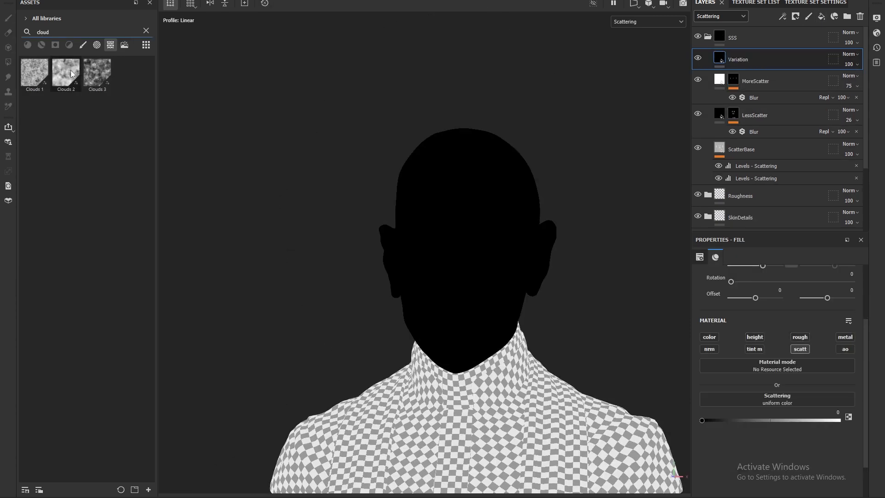
Assign Clouds 2 to the Variation layer's scattering, set its opacity to 17 and move it directly above ScatterBase.
left_click_drag(71, 74, 762, 380)
left_click(848, 64)
left_click_drag(882, 82, 847, 88)
left_click_drag(599, 221, 539, 244, "alt")
left_click_drag(762, 60, 770, 134)
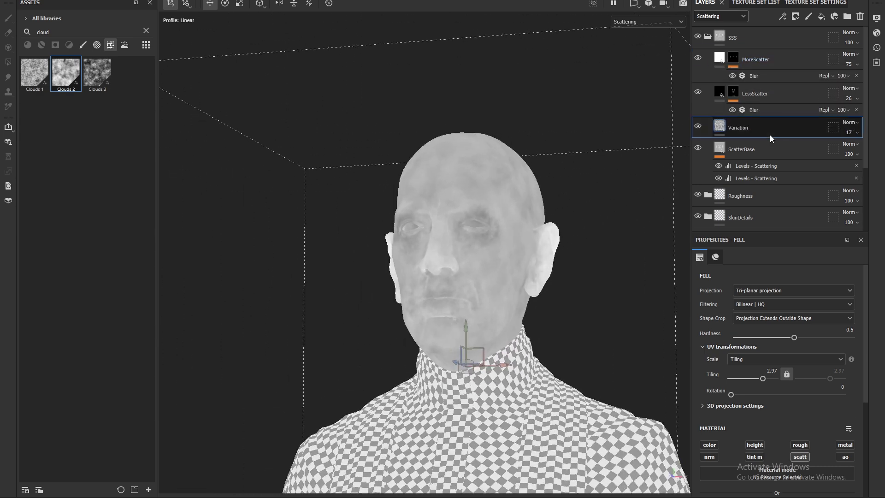
scroll(500, 260, "up", 3)
mouse_move(576, 271)
left_mouse_down("alt")
mouse_move(478, 276)
mouse_move(584, 277)
left_mouse_up("alt")
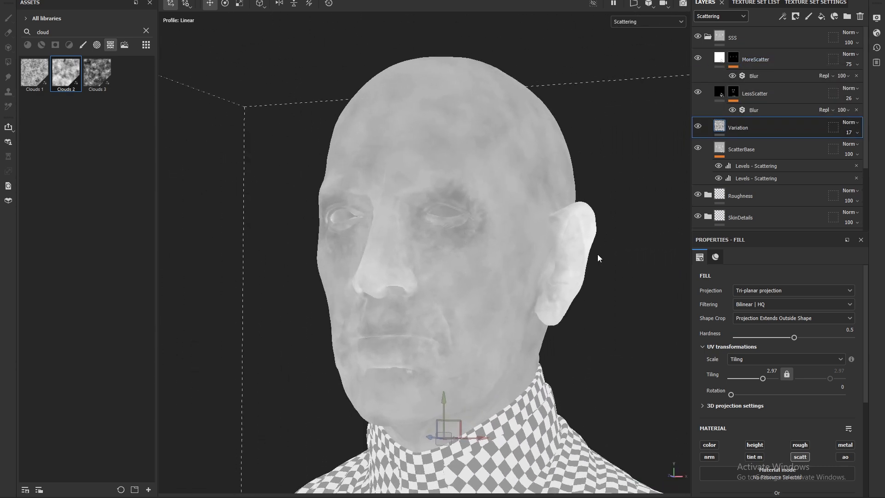
left_click(736, 58)
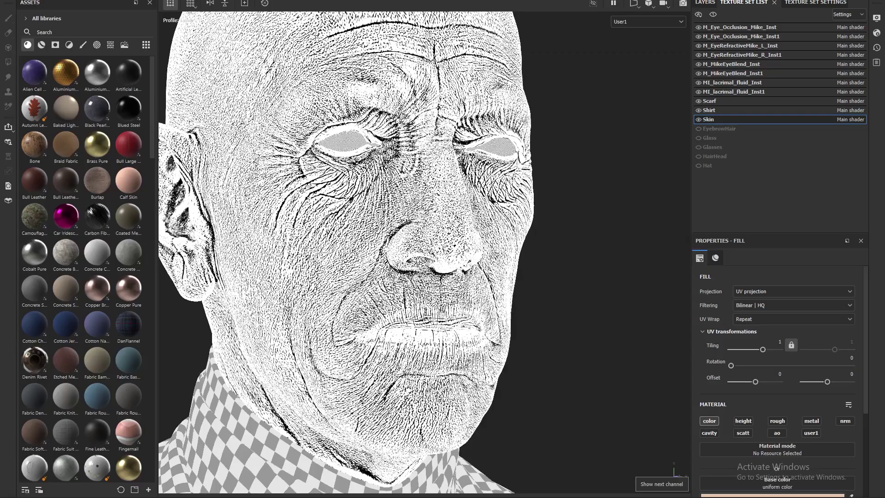
Add a fill layer named BaseWhite in the Cavity folder, affecting only the cavity channel with value 1.
left_click_drag(414, 226, 489, 229, "alt")
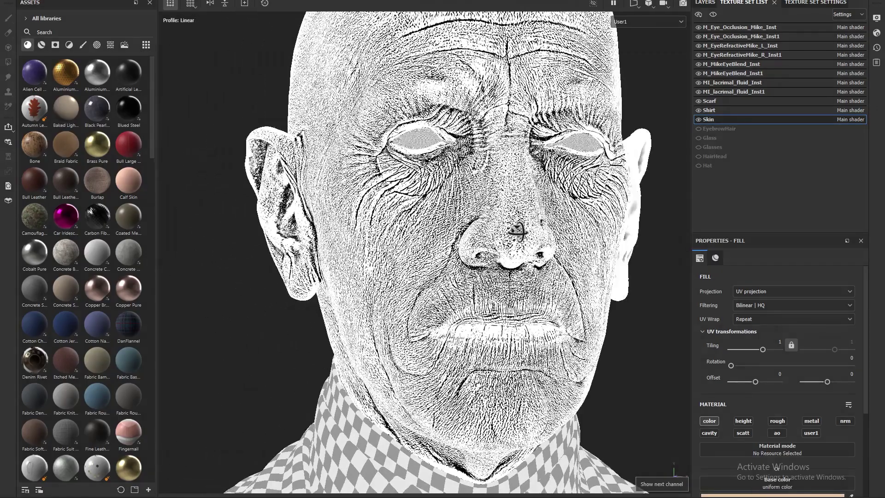
left_click_drag(604, 285, 607, 302, "alt")
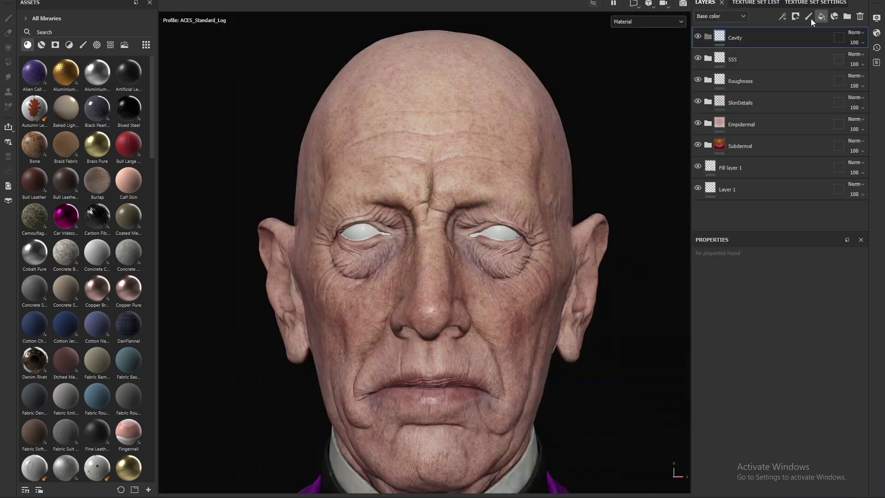
left_click(821, 16)
middle_click_drag(484, 229, 490, 214, "alt")
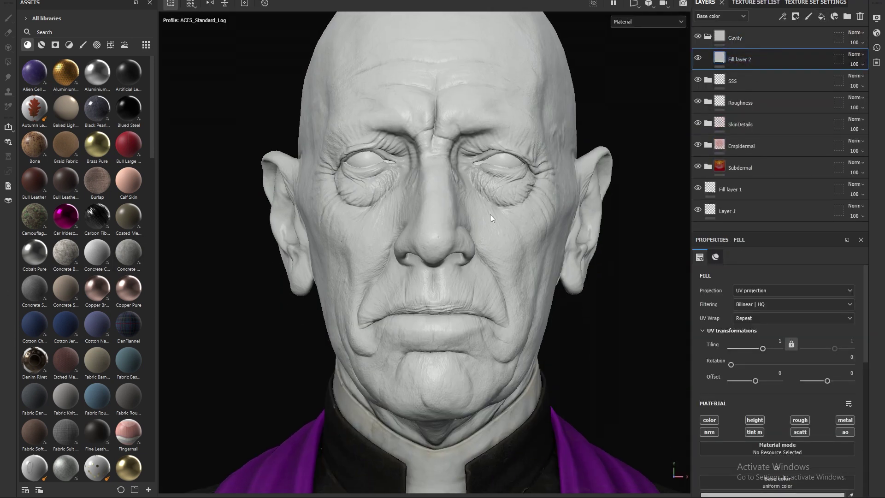
scroll(762, 453, "down", 3)
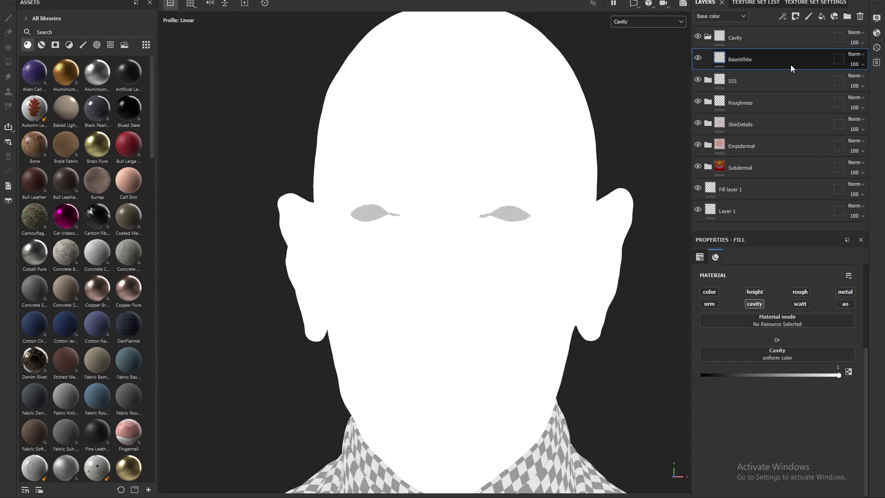
Duplicate BaseWhite as BackCavity and assign the Curvature Skin map, found by searching "curve", to its cavity channel.
key("ctrl+d")
left_click(94, 32)
type("curve")
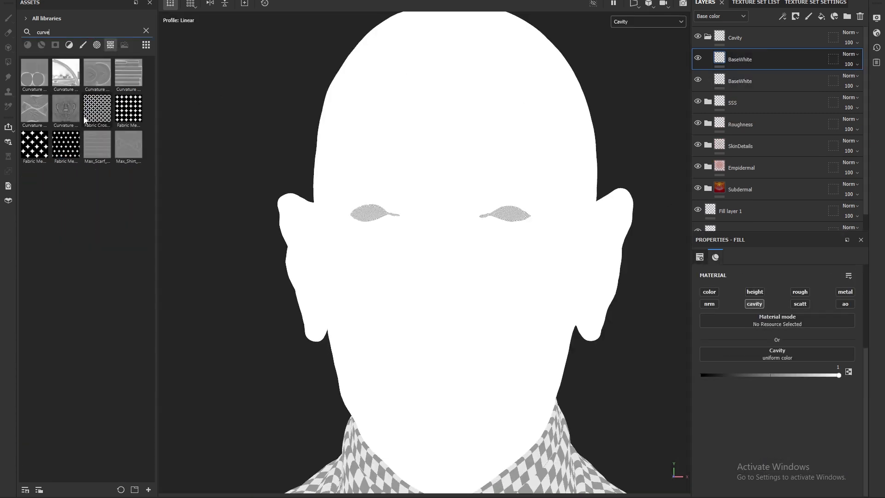
left_click_drag(176, 139, 775, 349)
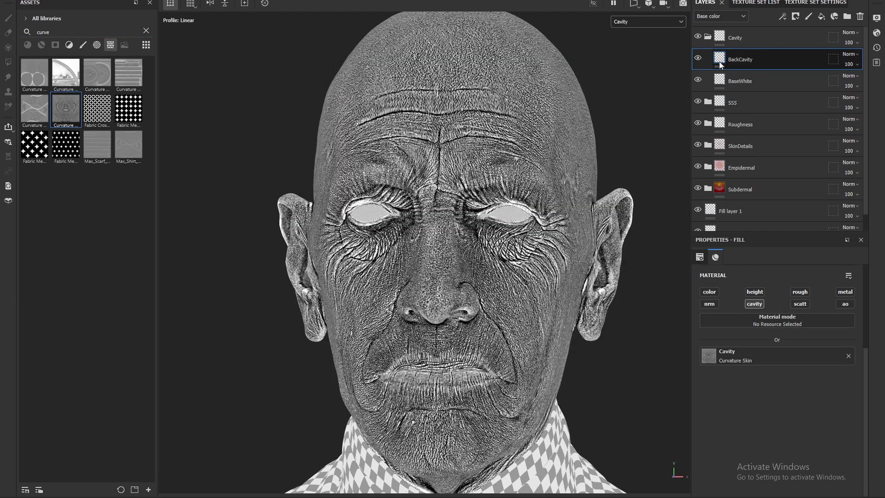
Add a Levels effect on BackCavity's cavity channel and pull the input white point far down toward black.
right_click(718, 57)
left_click(763, 305)
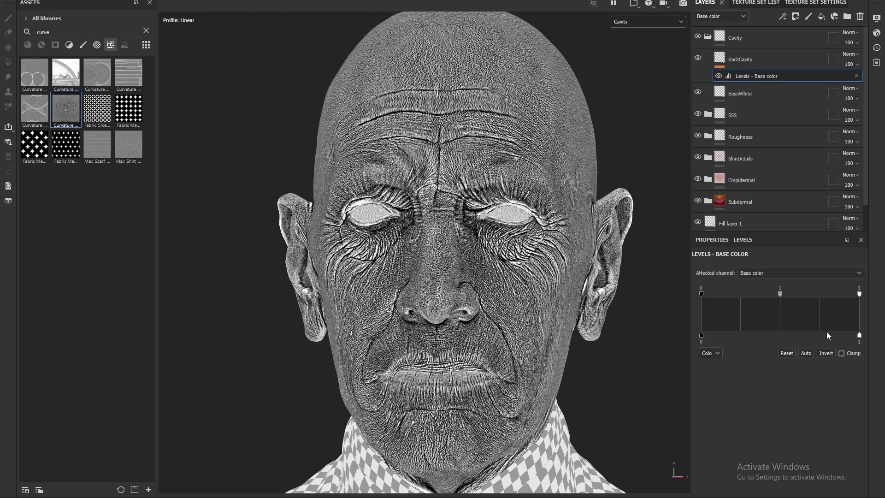
left_click(823, 273)
left_click(760, 330)
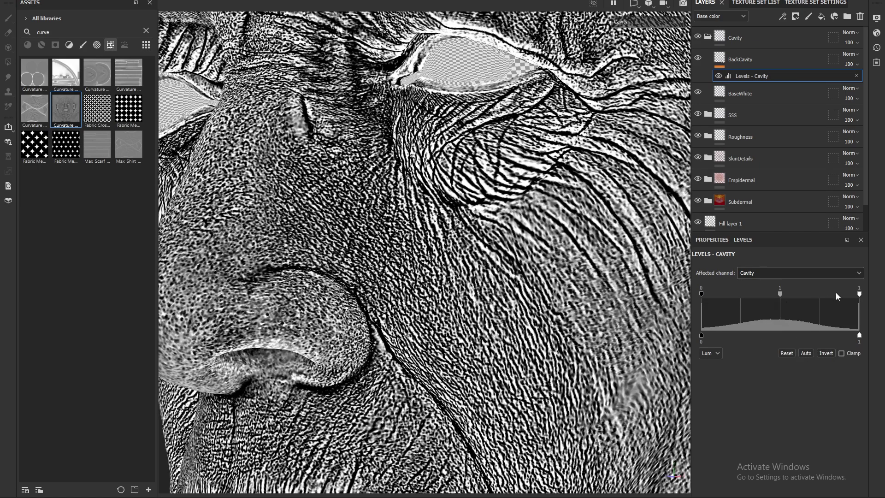
left_click_drag(860, 293, 719, 293)
scroll(392, 295, "down", 5)
left_click_drag(391, 294, 461, 245, "alt")
scroll(463, 157, "up", 5)
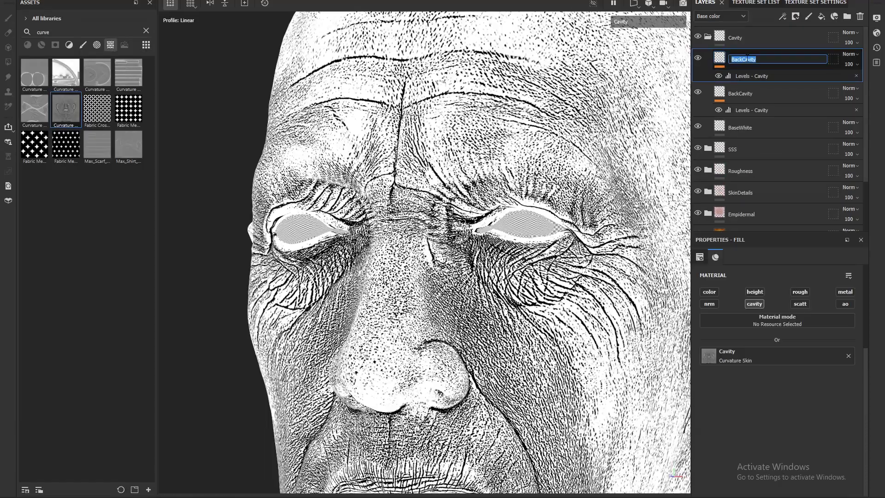
Name the duplicated cavity layer BreakUp, fill its cavity channel with Clouds 2 in Lgt blending, and open its opacity.
type("BreakUp")
key("Return")
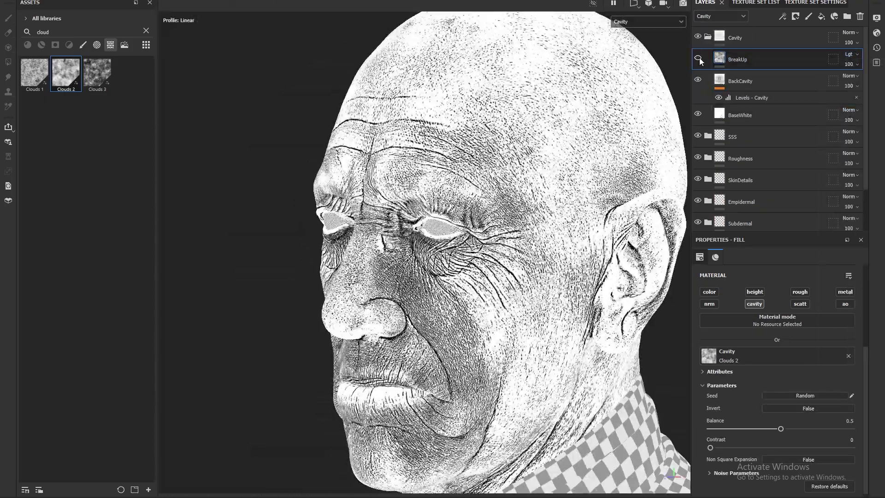
left_click(856, 64)
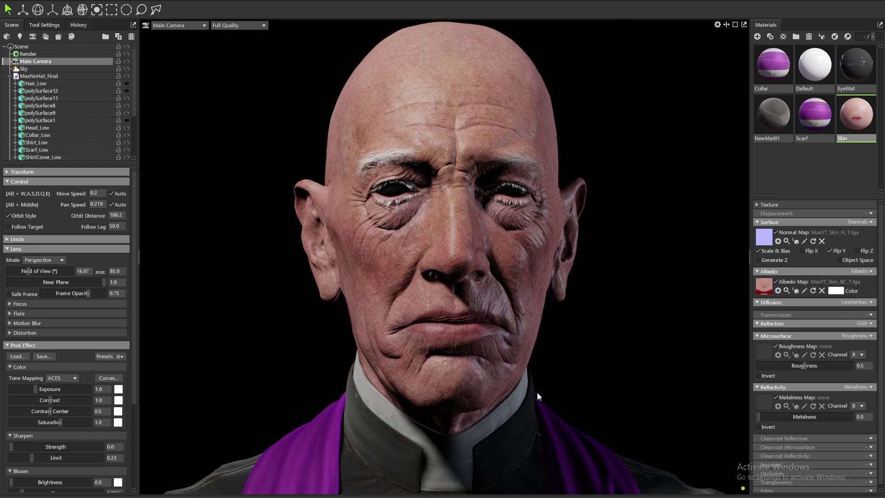
Switch to Marmoset Toolbag, deselect the main camera and view the head with its Skin material.
left_click(654, 303)
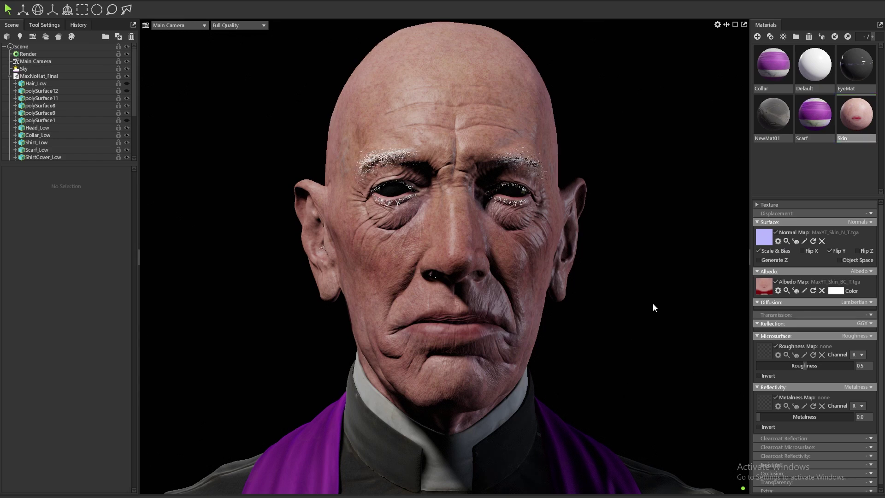
left_click_drag(638, 303, 682, 305)
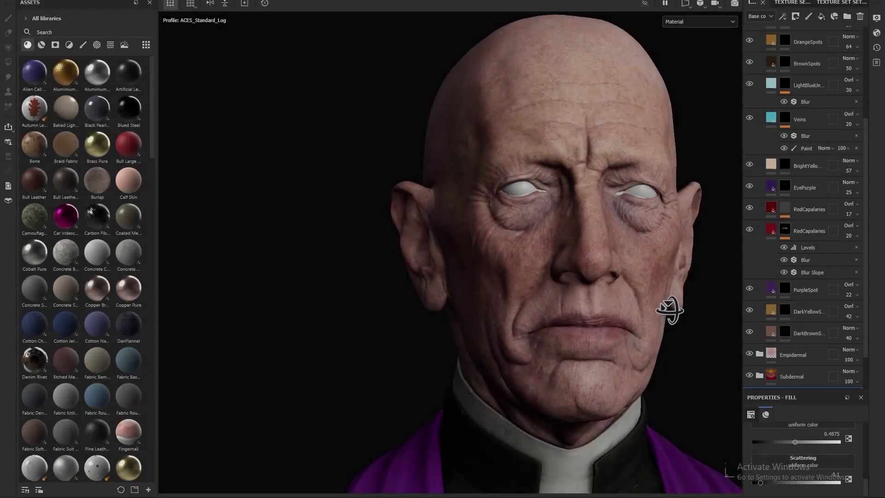
Switch to Substance Painter, turn the Empidermal folder's visibility back on and review the skin layers.
right_click_drag(652, 306, 677, 284, "shift")
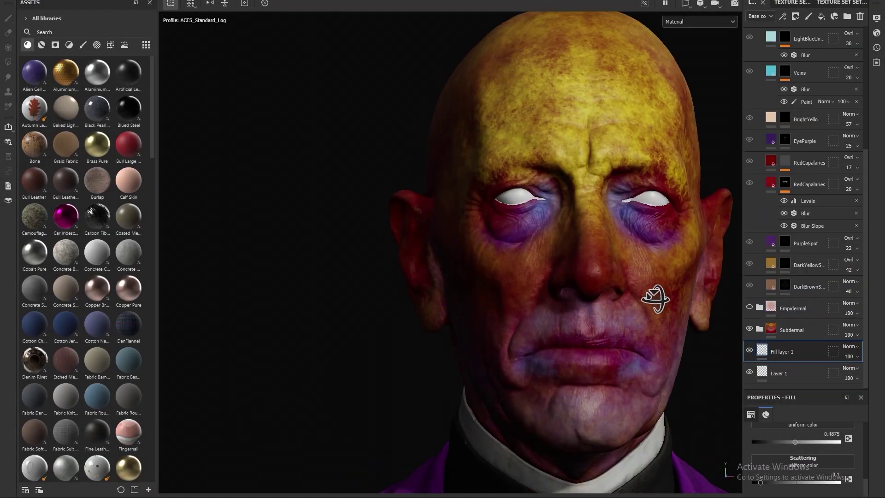
left_click(750, 307)
scroll(756, 219, "up", 4)
scroll(756, 220, "up", 3)
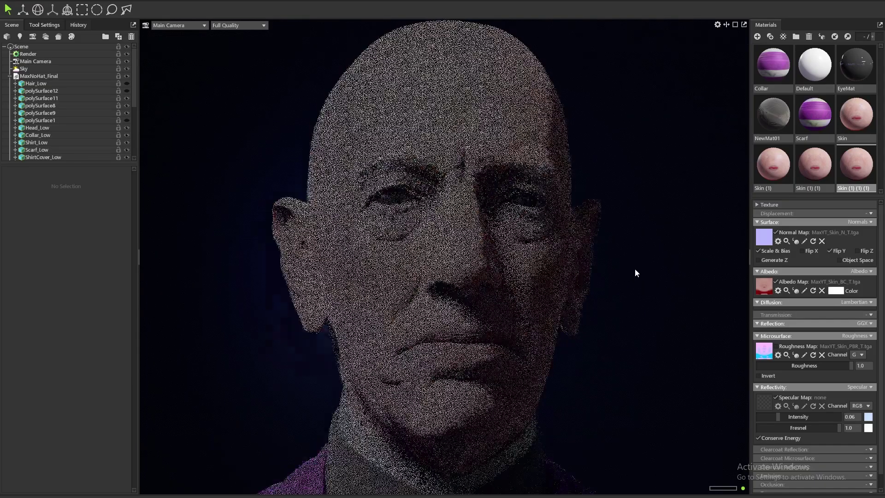
Switch to Marmoset Toolbag and examine the rendered skin up close around the eyes, nose and mouth.
scroll(429, 233, "up", 3)
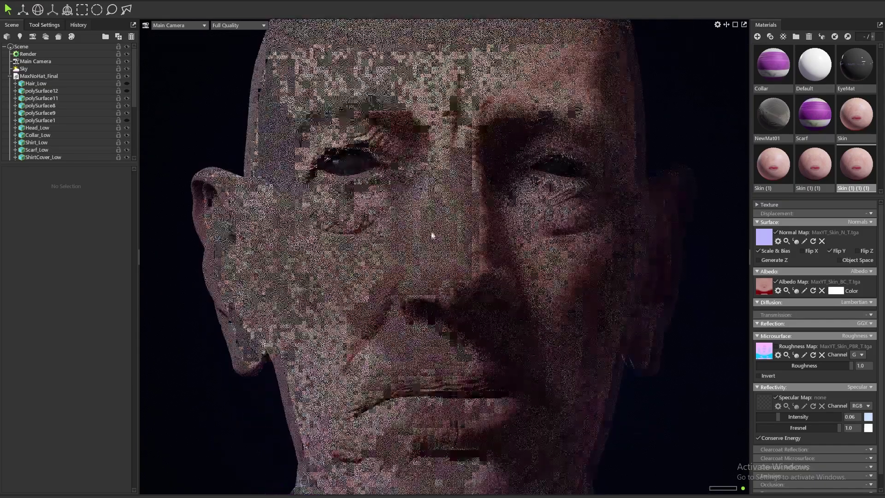
scroll(432, 236, "up", 5)
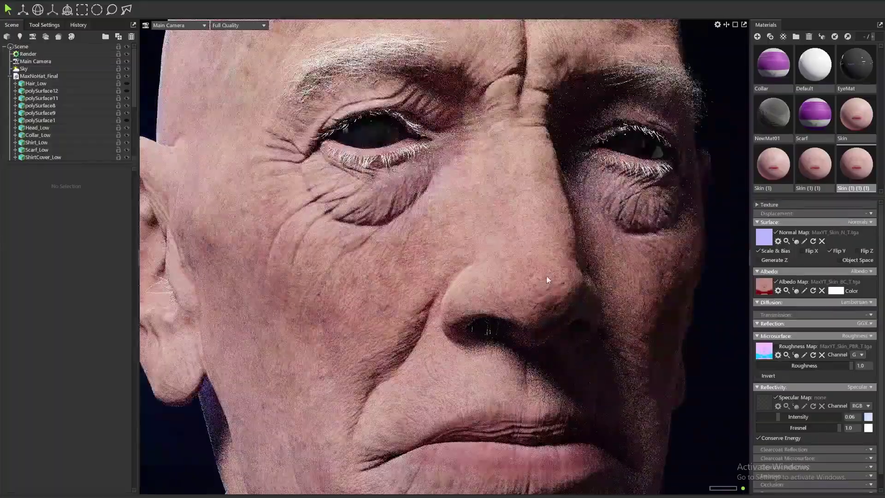
left_click_drag(551, 242, 480, 258)
middle_click_drag(467, 261, 468, 338)
scroll(433, 292, "down", 2)
left_click_drag(433, 291, 557, 259)
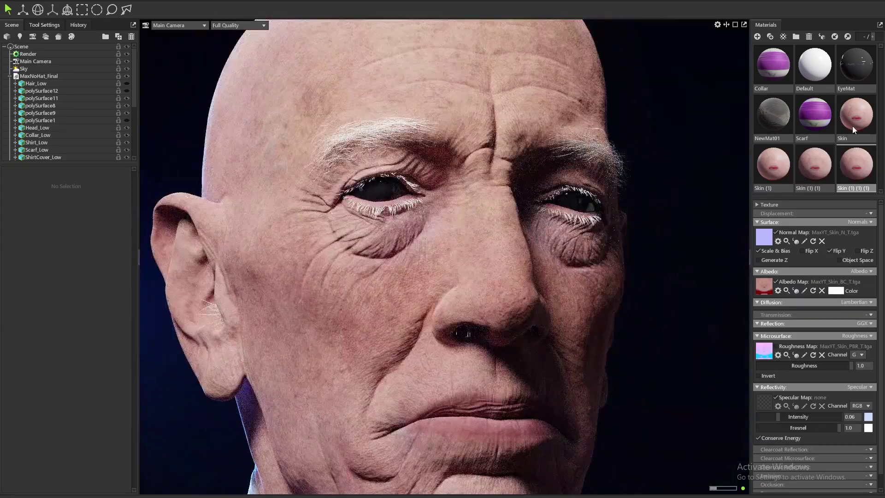
Assign the Skin material to the head and view the face from the front.
left_click_drag(853, 130, 472, 273)
left_click_drag(628, 296, 584, 307)
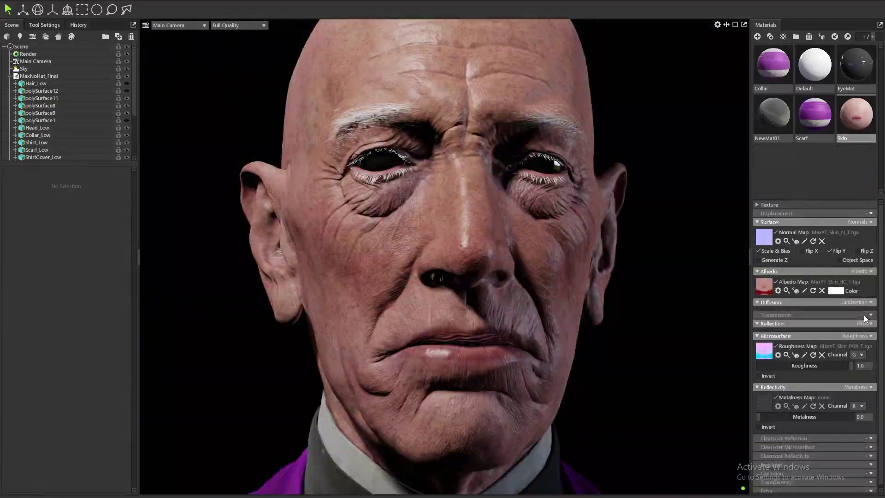
Set the Skin material's transmission to Subsurface Scattering and inspect the face under rotated lighting.
left_click(864, 315)
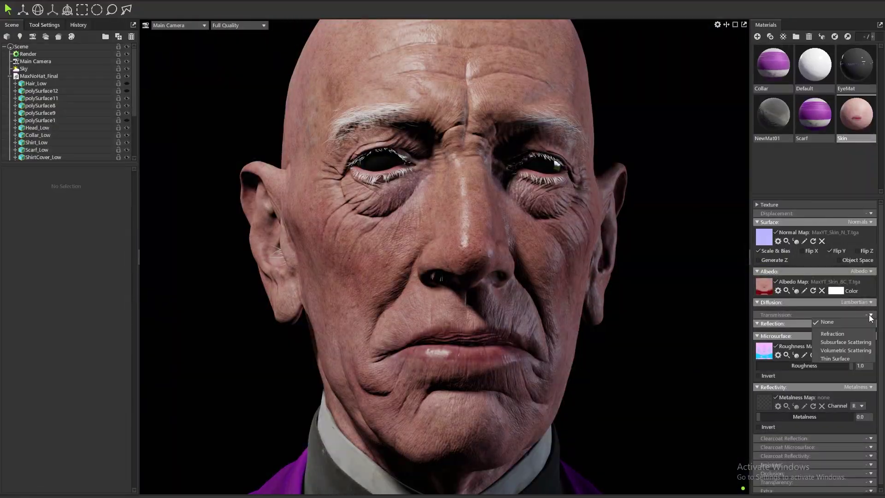
left_click(843, 342)
left_click_drag(504, 304, 482, 302)
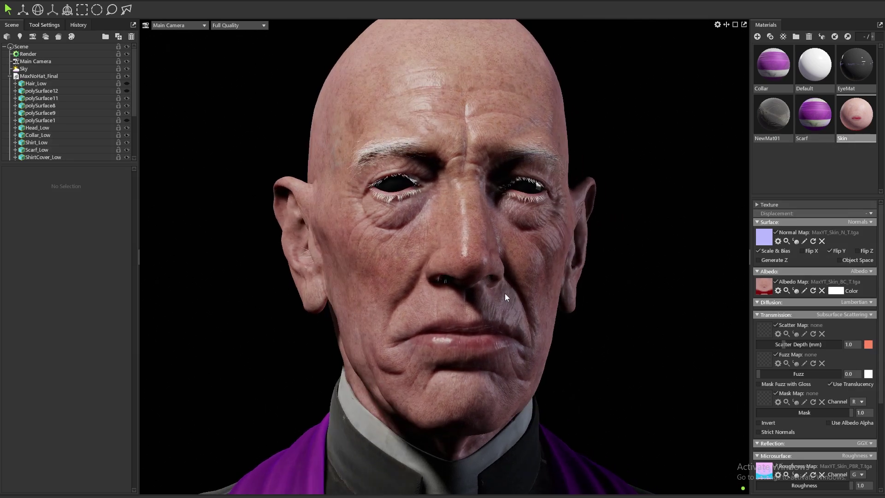
left_click_drag(539, 288, 412, 302)
right_click_drag(410, 299, 466, 295, "shift")
right_click_drag(499, 263, 549, 221, "alt")
left_click_drag(550, 220, 505, 233)
middle_click_drag(509, 294, 508, 275)
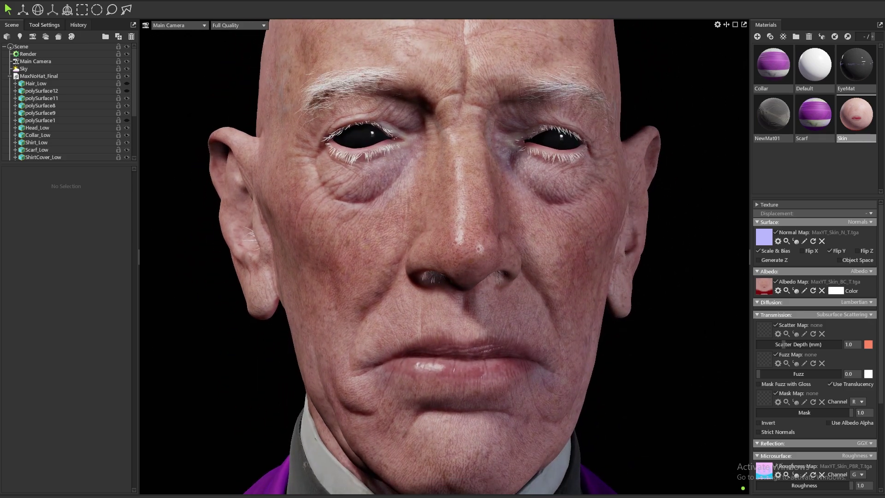
Turn off the Skin material's albedo map and examine the scattering on the head up close.
left_click(593, 288)
left_click_drag(565, 287, 659, 249)
left_click(776, 282)
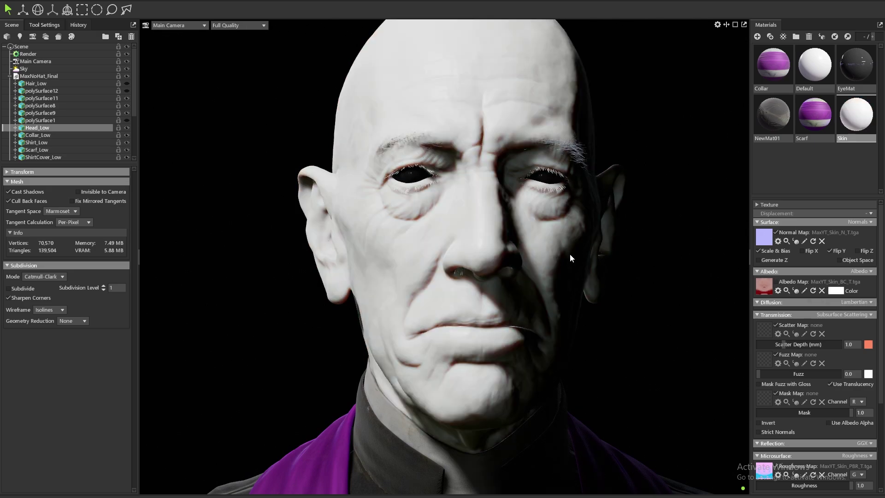
scroll(560, 256, "down", 2)
scroll(520, 257, "up", 5)
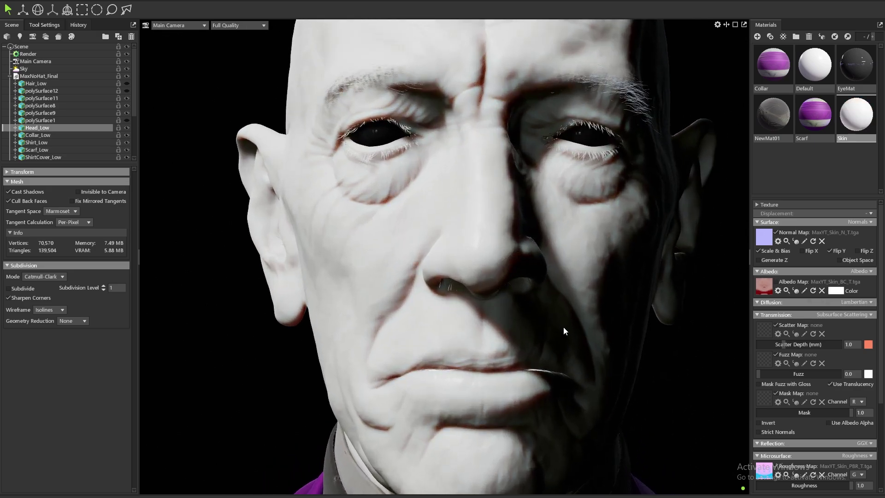
mouse_move(563, 327)
left_mouse_down("shift")
mouse_move(620, 322)
mouse_move(551, 327)
mouse_move(569, 327)
left_mouse_up("shift")
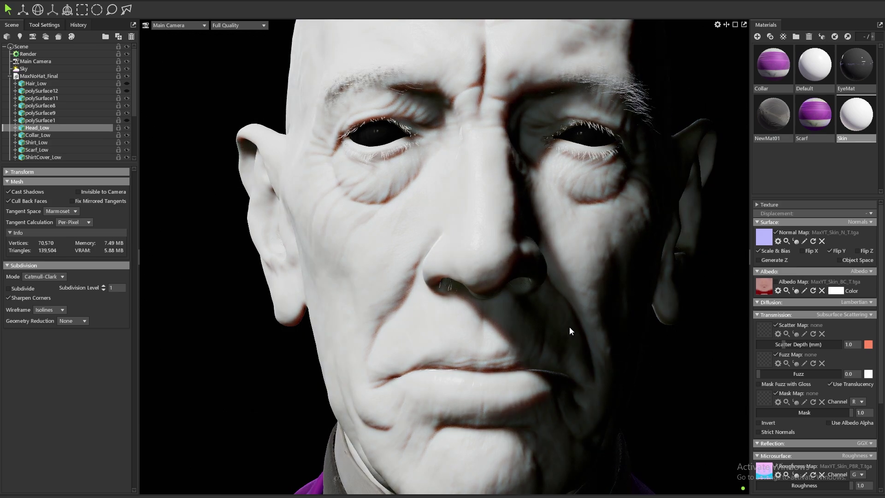
Load MaxYT_Skin_BC_T as the Skin material's scattering mask map and set its channel to A.
left_click(765, 398)
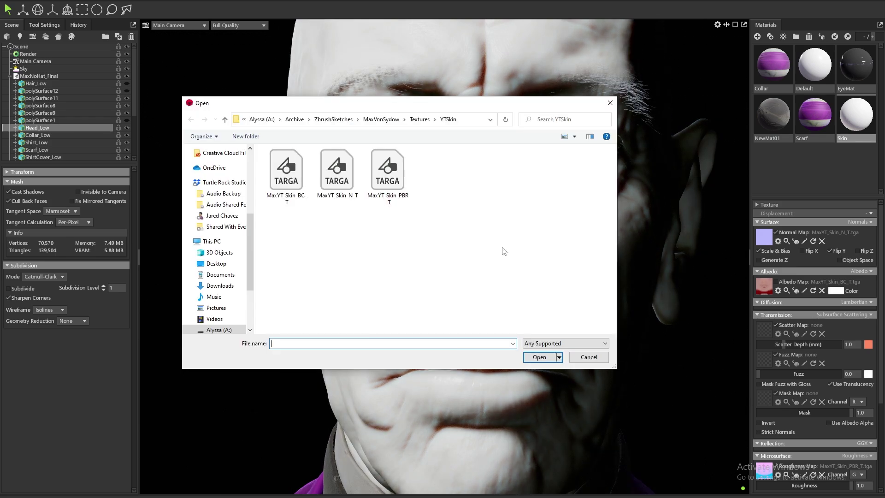
double_click(288, 173)
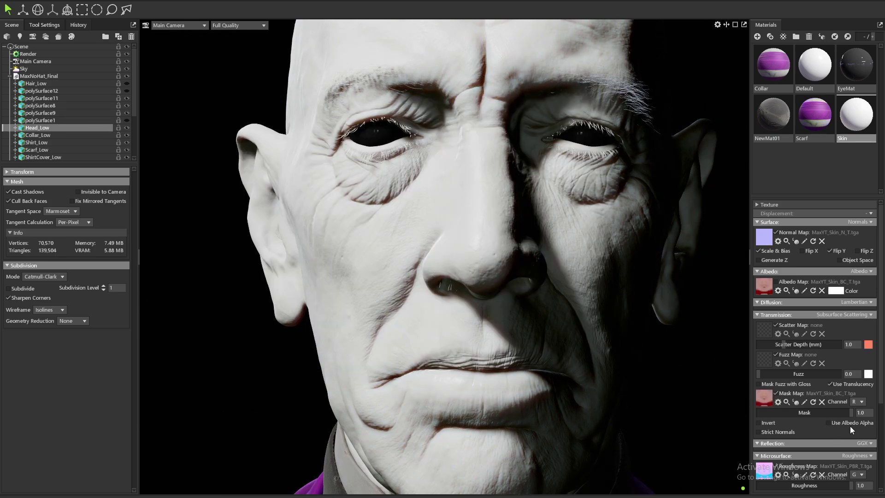
left_click(861, 402)
left_click(859, 434)
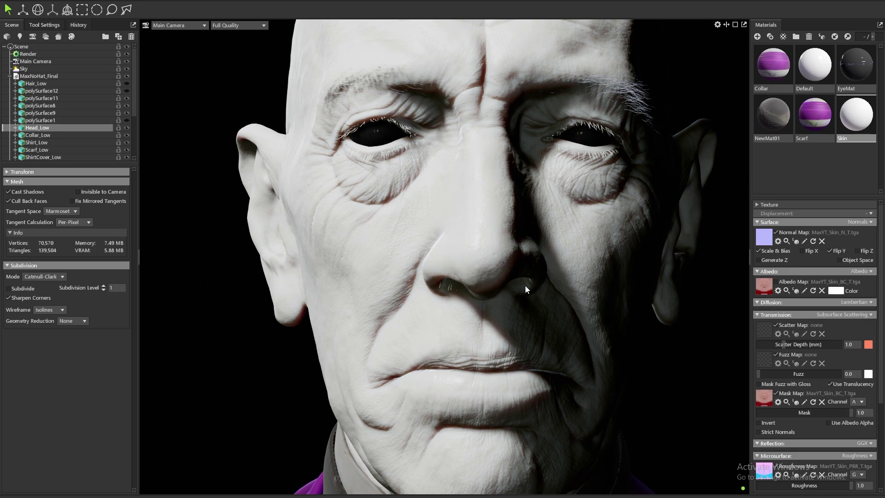
left_click_drag(482, 259, 488, 252)
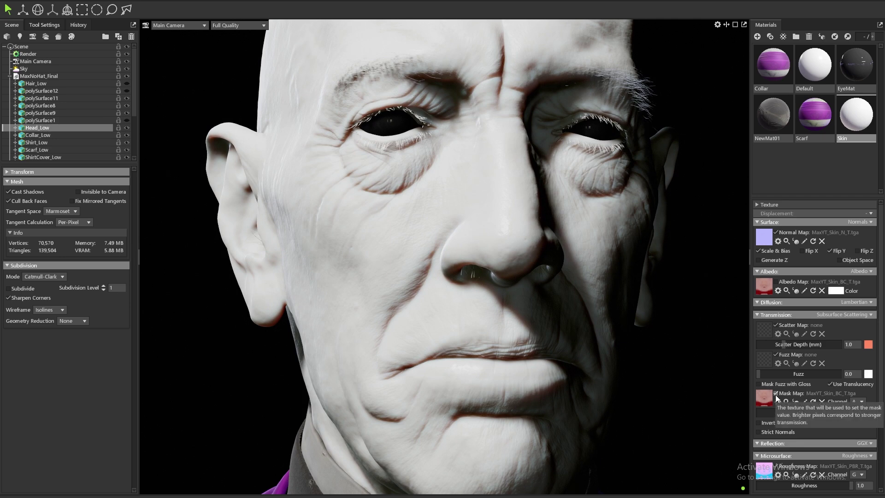
Reduce the spot light's diameter to 19.89 and set the Skin material's scatter depth to 1 mm.
scroll(449, 212, "down", 3)
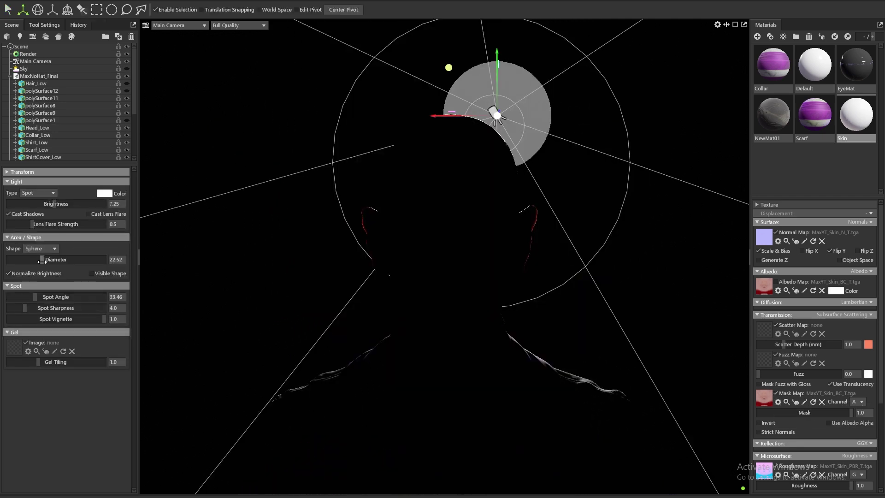
left_click_drag(43, 261, 41, 261)
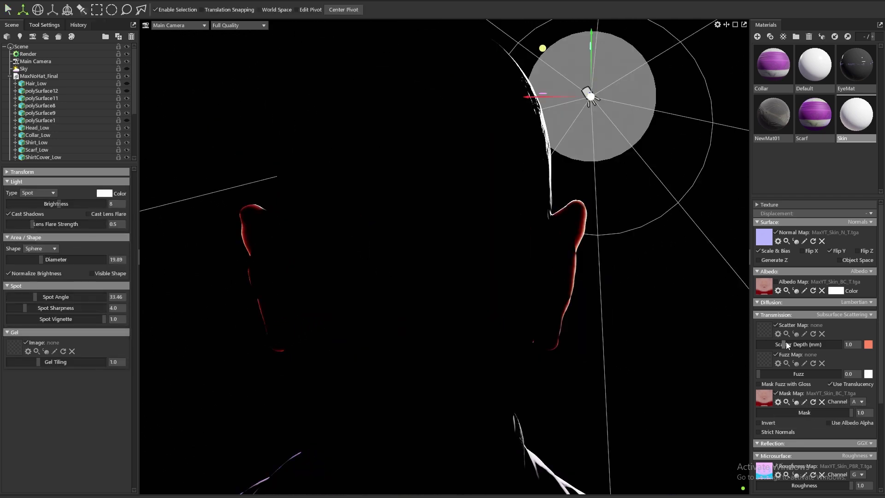
left_click_drag(786, 347, 798, 349)
left_click(857, 345)
type("1")
key("Return")
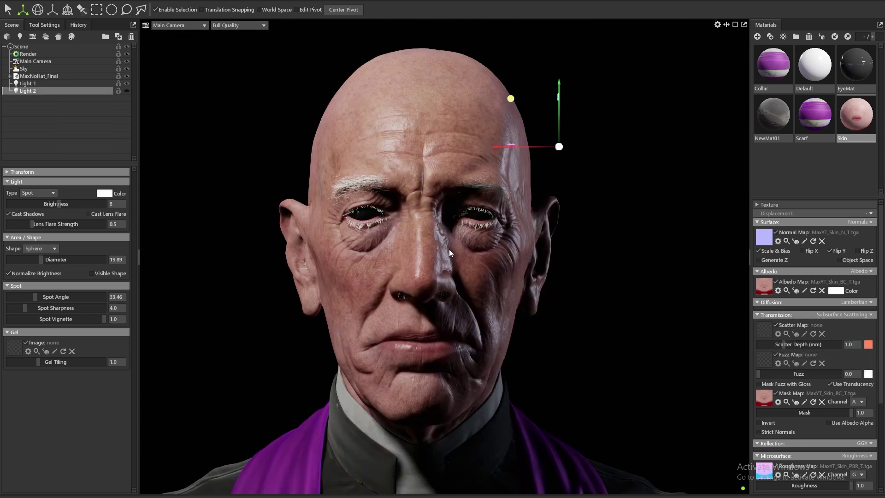
Examine the textured, scattered skin close to the face and from farther back at different angles.
scroll(419, 265, "up", 3)
left_click_drag(478, 303, 454, 275)
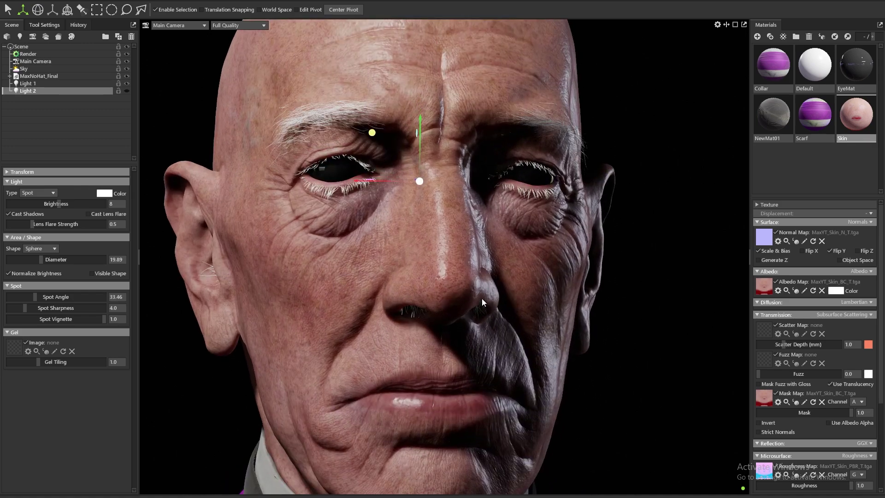
scroll(456, 274, "down", 3)
middle_click_drag(456, 272, 472, 320)
scroll(472, 320, "down", 1)
left_click_drag(446, 334, 480, 334)
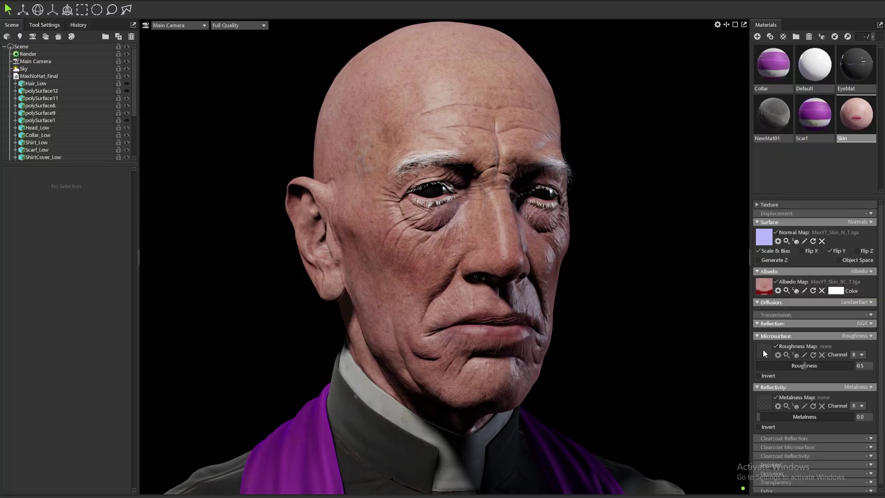
Load MaxYT_Skin_PBR_T as the Skin material's roughness map and turn the head to the front.
left_click(763, 349)
left_click(391, 169)
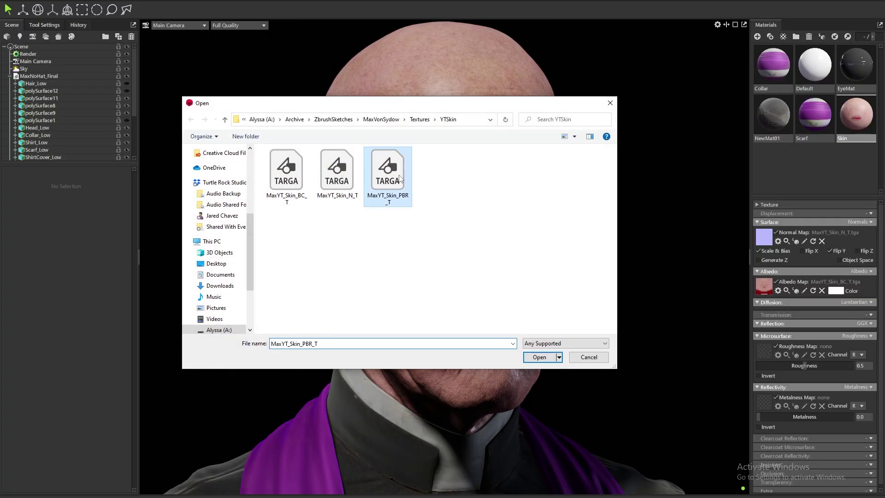
left_click(539, 358)
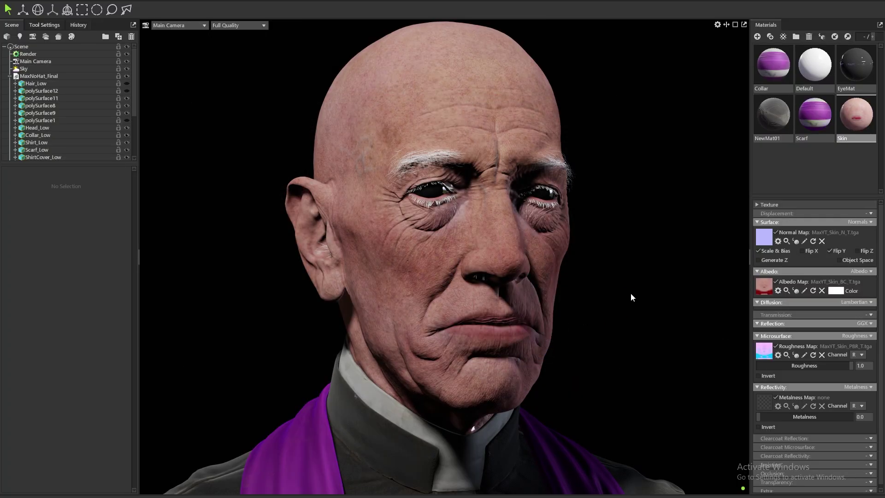
left_click_drag(630, 297, 610, 292)
Preview the roughness map's red and green channels individually, and close the preview.
left_click(786, 355)
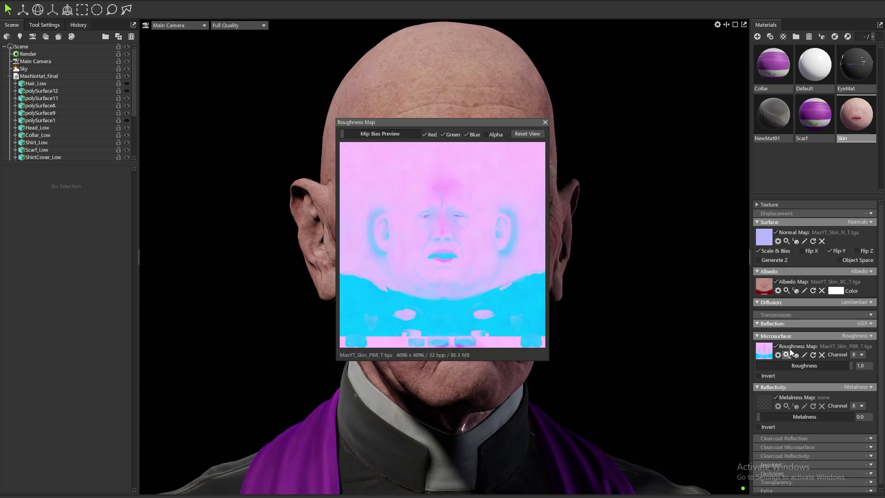
left_click(443, 134)
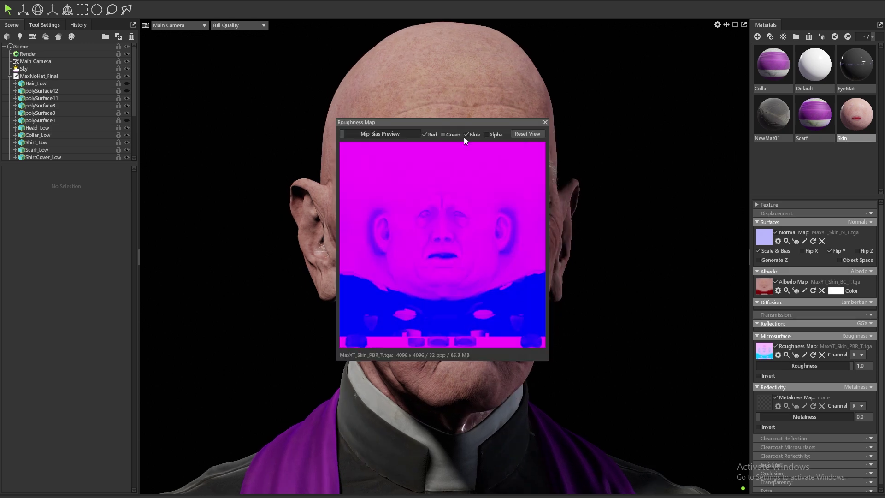
left_click(466, 135)
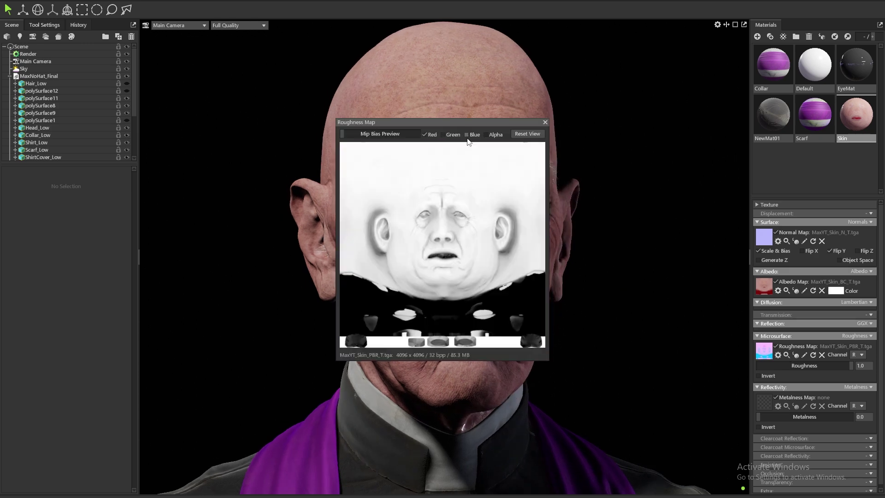
left_click(426, 135)
left_click(444, 135)
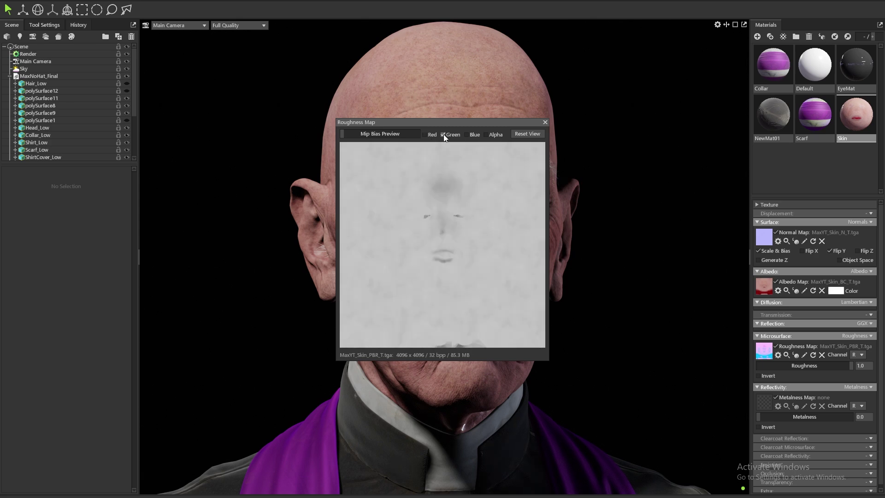
left_click(444, 135)
key("Escape")
Set the roughness map's channel to G and toggle the map off and on to compare.
left_click(858, 355)
left_click(859, 372)
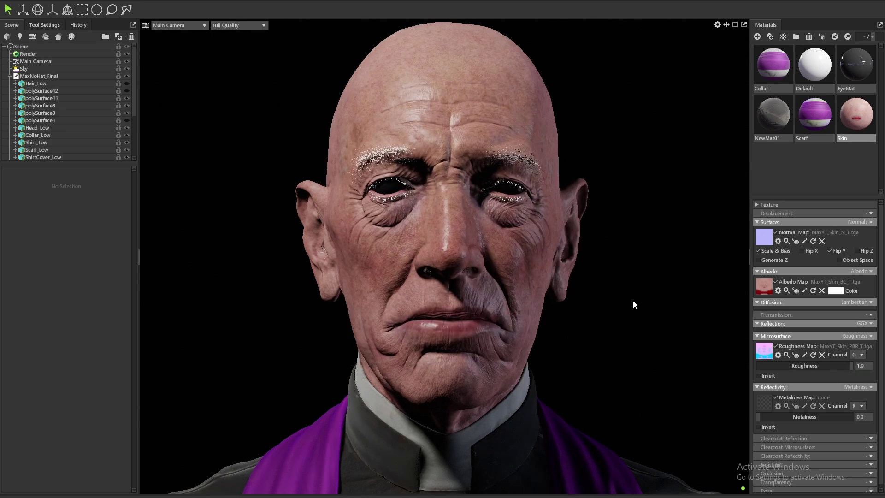
left_click(776, 345)
left_click(777, 346)
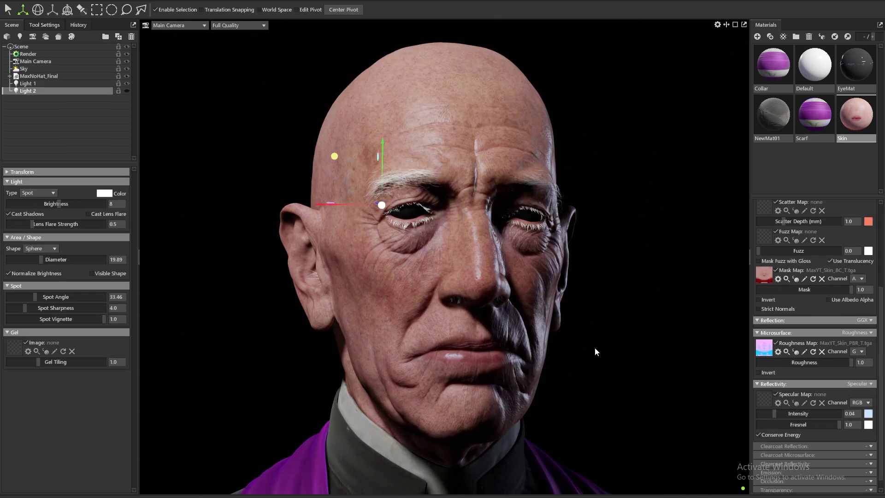
Examine the skin's specular highlights on the face from the front and up close.
left_click_drag(594, 347, 518, 305)
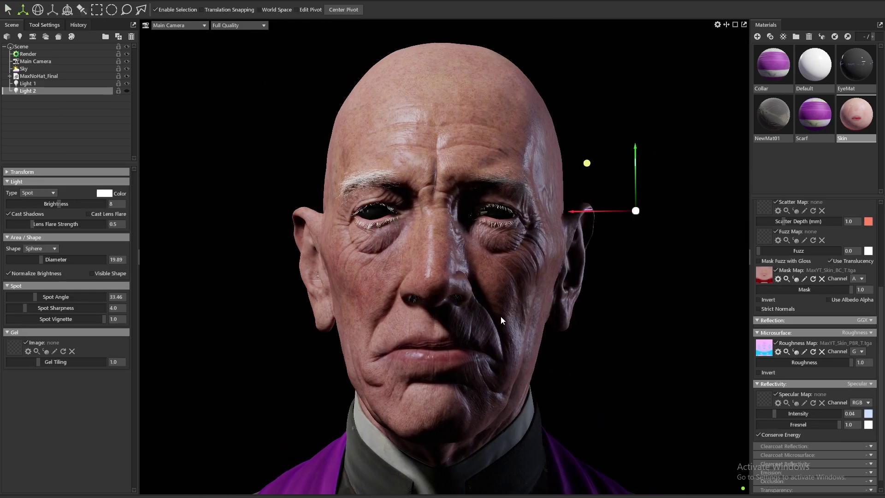
scroll(509, 308, "up", 3)
middle_click_drag(500, 311, 504, 273)
scroll(832, 445, "down", 1)
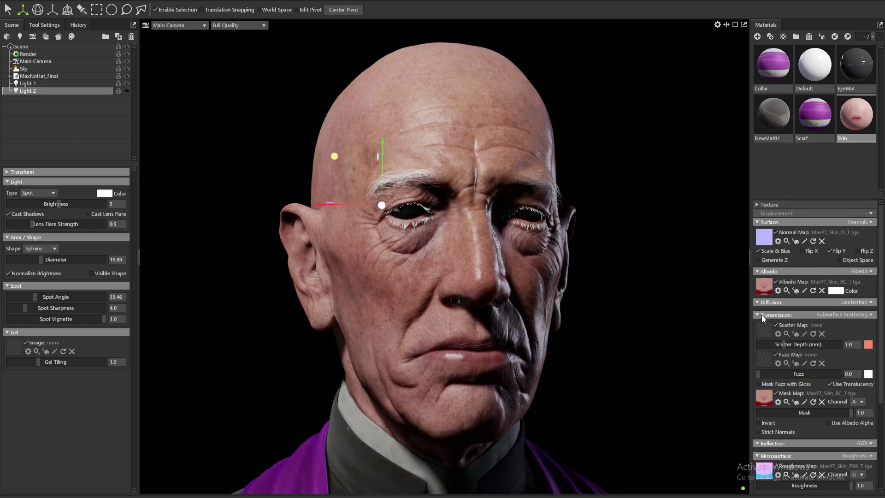
Change the Skin material's reflectivity from Metalness to Specular.
scroll(761, 318, "down", 4)
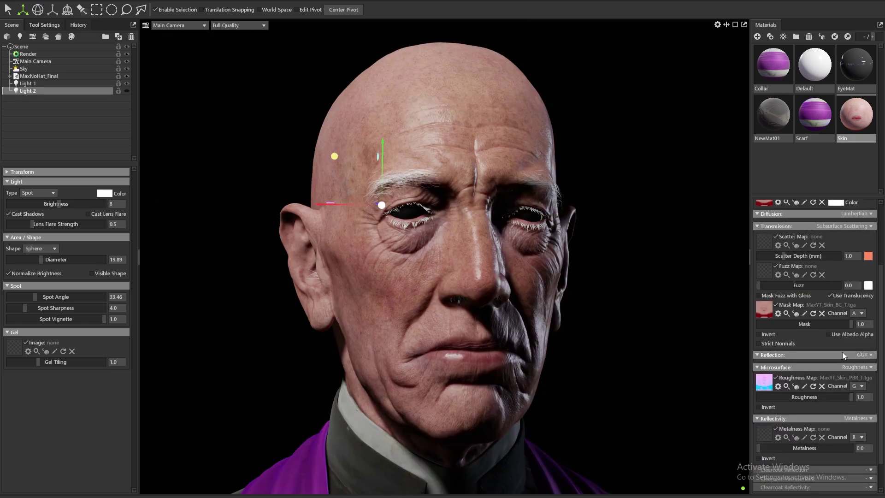
scroll(870, 375, "down", 2)
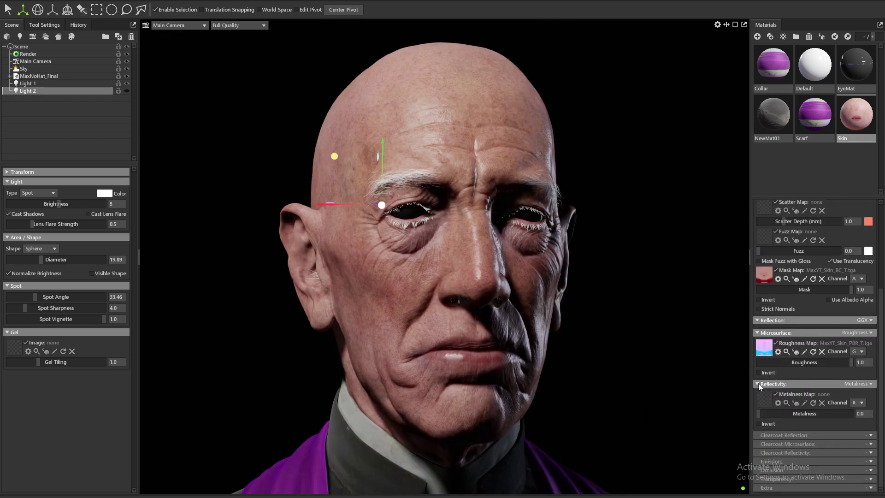
left_click(846, 384)
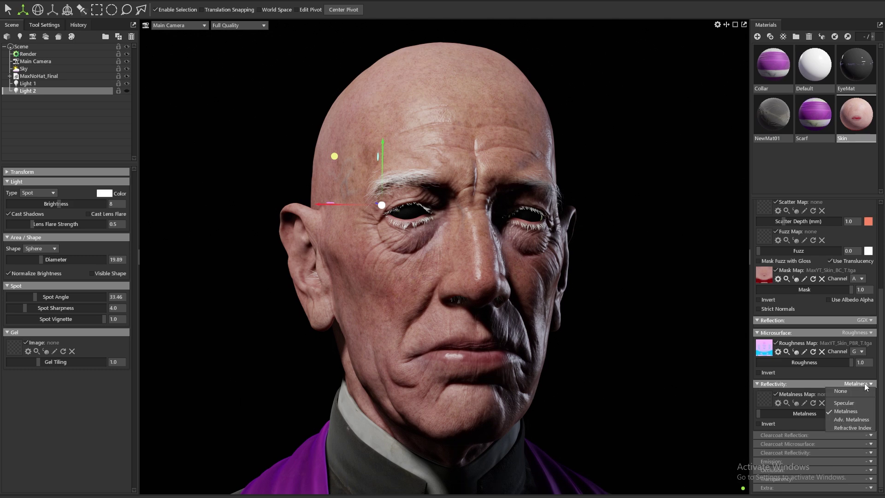
left_click(841, 404)
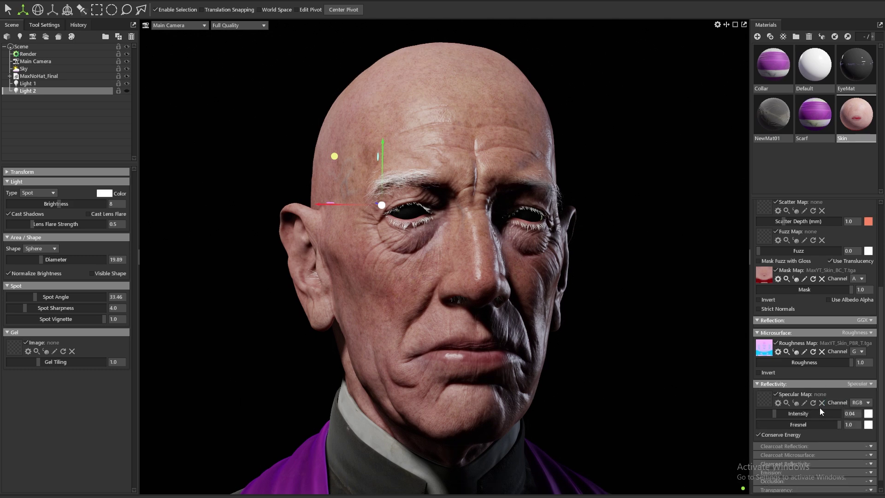
Tint the Skin material's specular intensity colour a pale blue with a hue of 215.
left_click(868, 414)
left_click(457, 224)
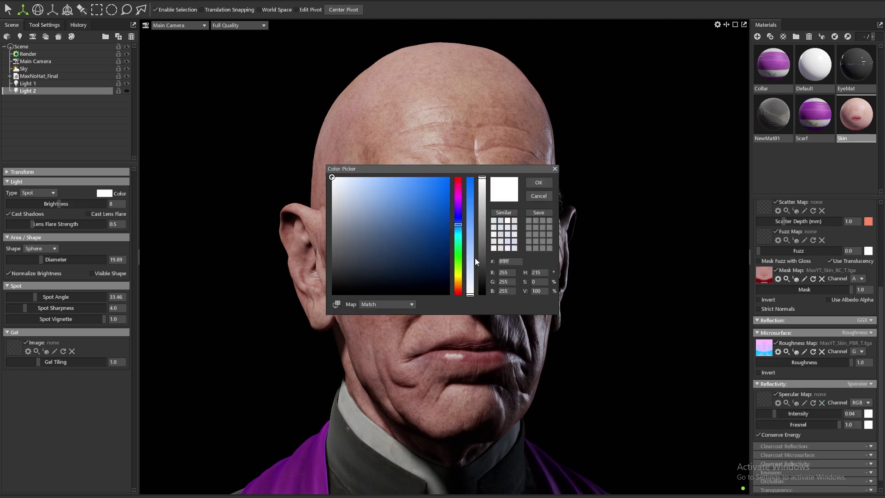
left_click(470, 273)
mouse_move(471, 274)
left_mouse_down()
mouse_move(471, 264)
mouse_move(471, 272)
left_mouse_up()
left_click(547, 186)
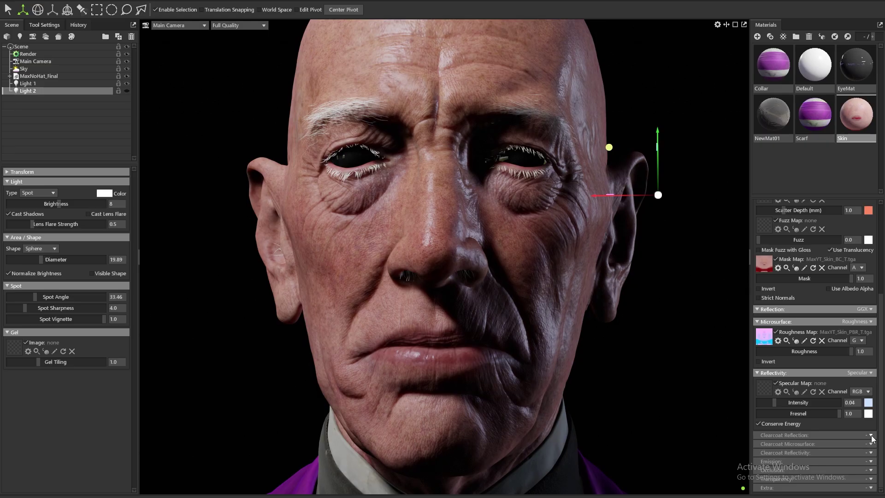
Set the Skin material's clearcoat reflection to GGX and its clearcoat microsurface to Roughness.
left_click(869, 435)
left_click(859, 456)
left_click(870, 444)
left_click(857, 464)
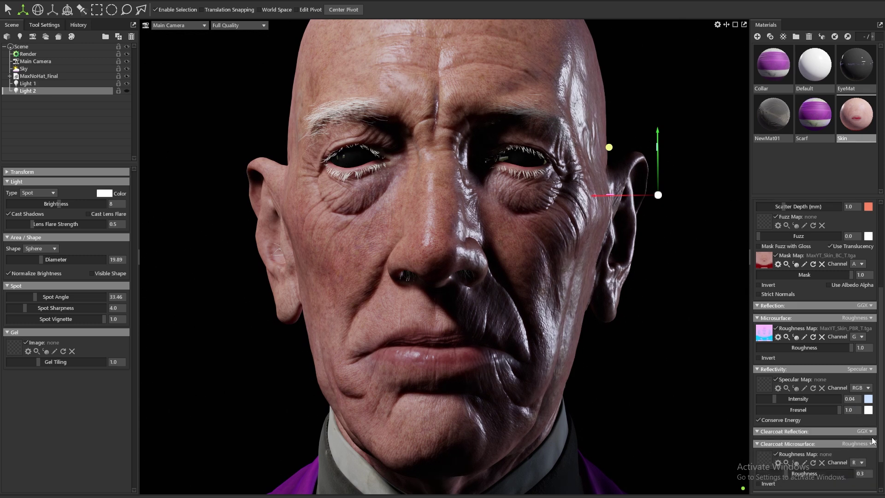
Set the clearcoat reflectivity to Refractive Index with a value of 1.3.
scroll(871, 442, "down", 2)
left_click(870, 453)
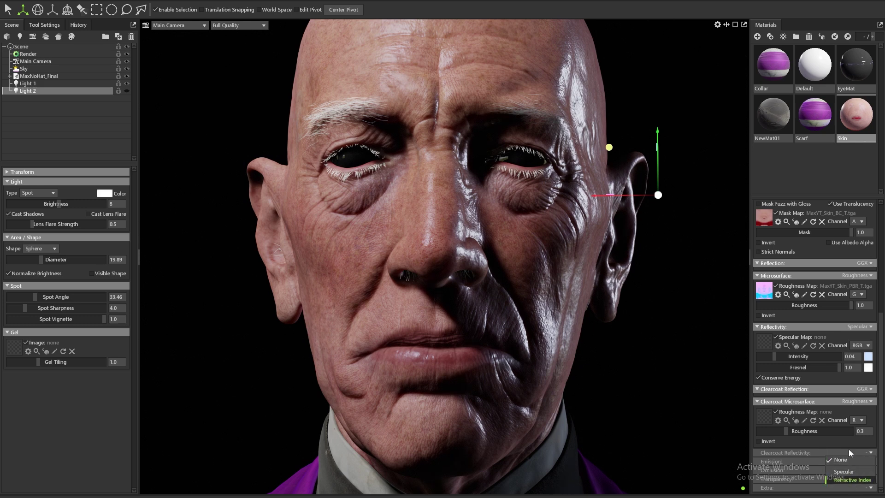
left_click(852, 480)
scroll(870, 445, "down", 2)
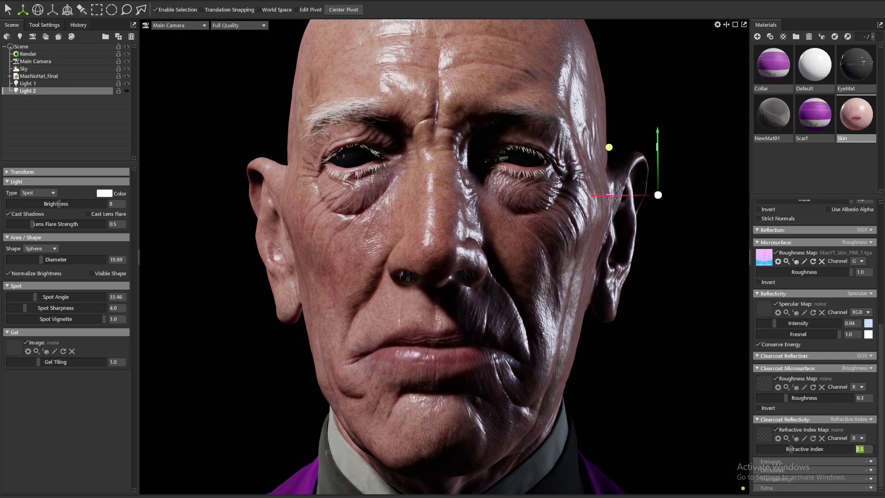
key("Return")
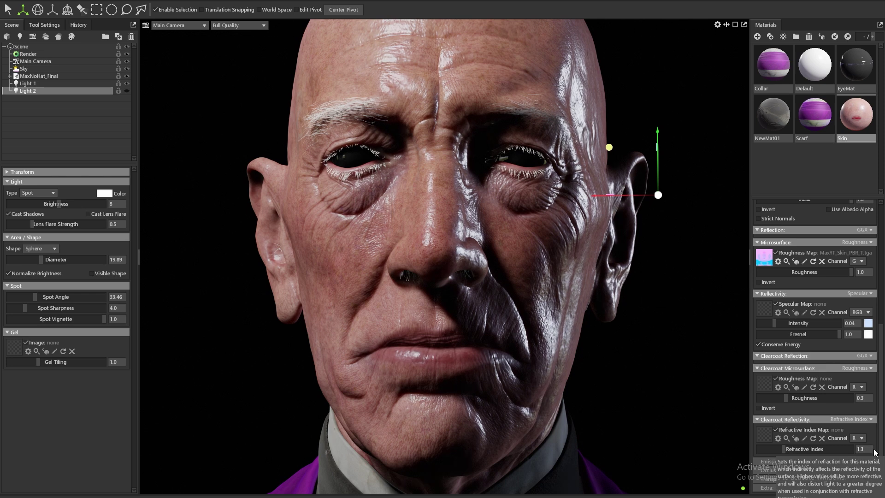
Set the Skin material's specular intensity to 0.06 while trying different clearcoat roughness strengths.
left_click_drag(793, 398, 813, 404)
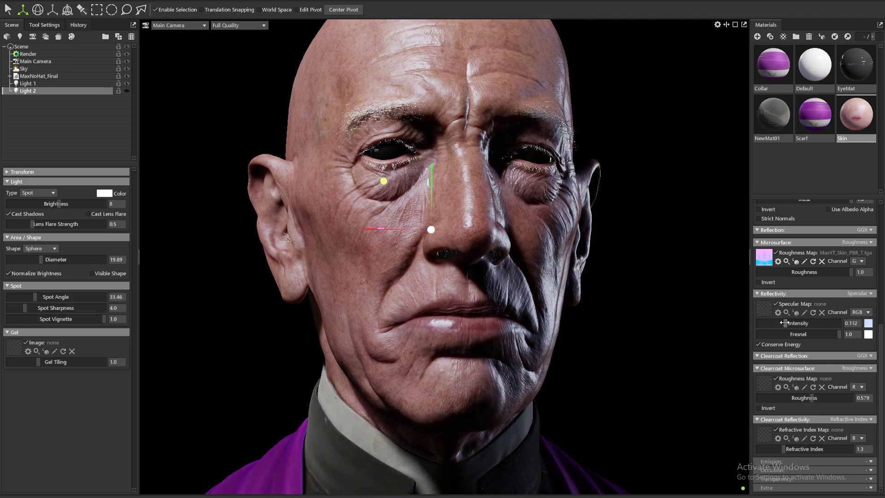
left_click_drag(785, 322, 778, 322)
left_click_drag(811, 397, 794, 388)
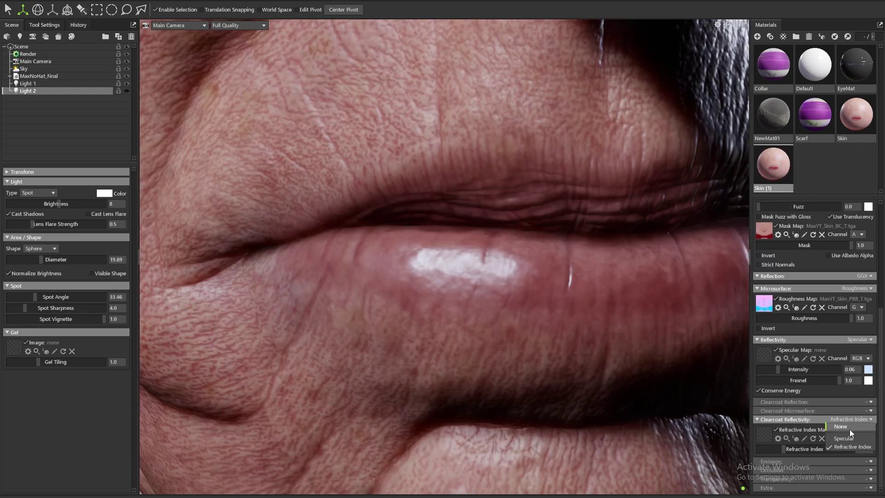
Turn off the duplicated skin material's clearcoat reflectivity and apply Skin (1) and Skin alternately to the head to compare, finishing with Skin.
left_click(841, 426)
left_click_drag(773, 164, 538, 322)
left_click_drag(844, 108, 535, 310)
left_click_drag(778, 165, 593, 302)
left_click_drag(864, 113, 603, 305)
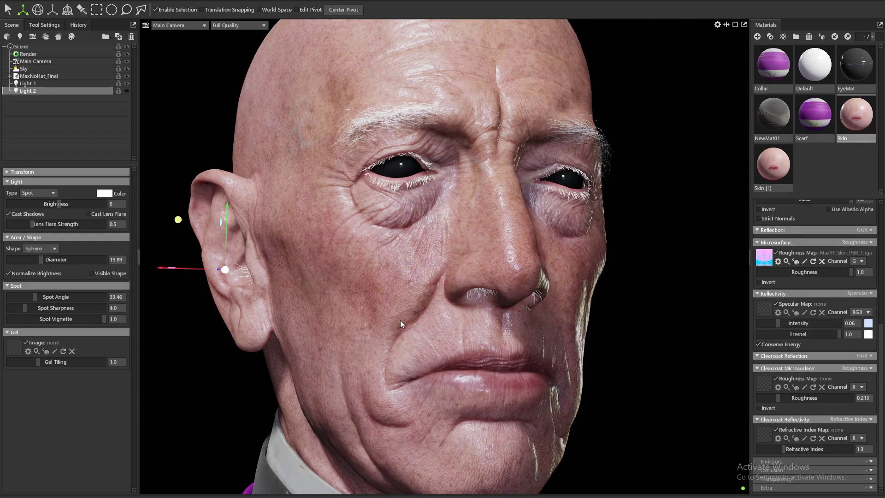
Soften the Skin material's clearcoat by setting its clearcoat roughness to 0.604.
mouse_move(778, 397)
left_mouse_down()
mouse_move(814, 397)
mouse_move(794, 396)
left_mouse_up()
left_click_drag(500, 247, 496, 311)
left_click_drag(794, 397, 823, 401)
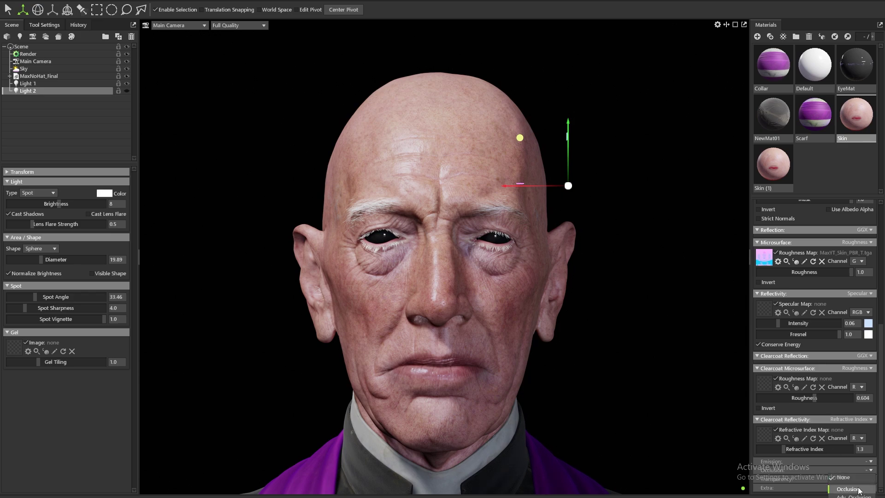
Enable Occlusion on the Skin material at 0.5, with MaxYT_Skin_PBR_T.tga as occlusion map on channel R and cavity map on channel A.
left_click(871, 470)
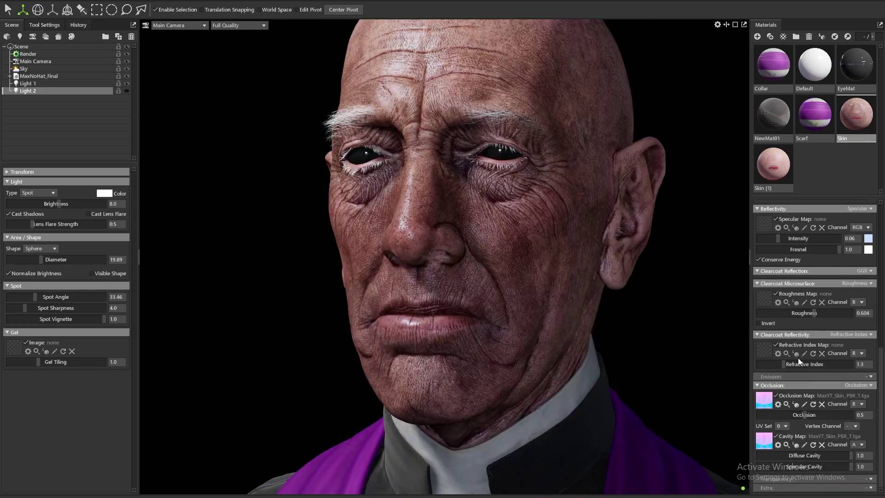
right_click_drag(397, 248, 471, 274)
left_click_drag(471, 275, 657, 351)
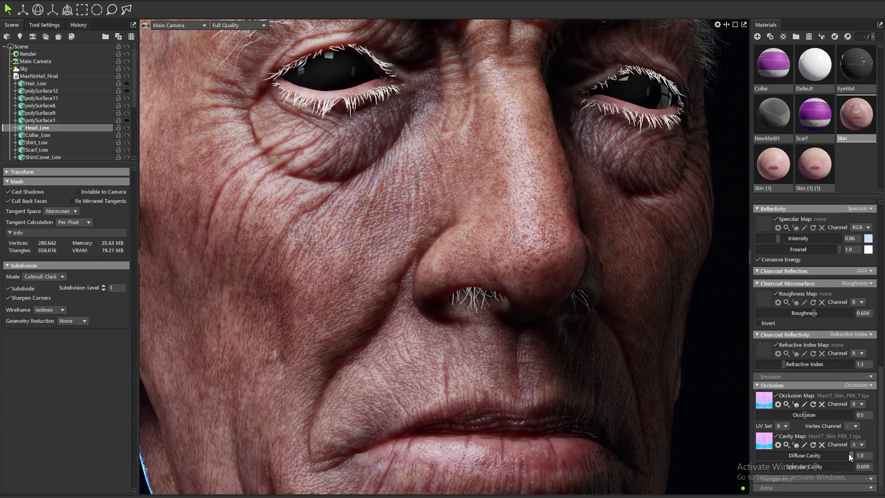
Set the Skin material's diffuse cavity to 0.0 and its specular cavity to 0.441.
left_click_drag(849, 455, 756, 455)
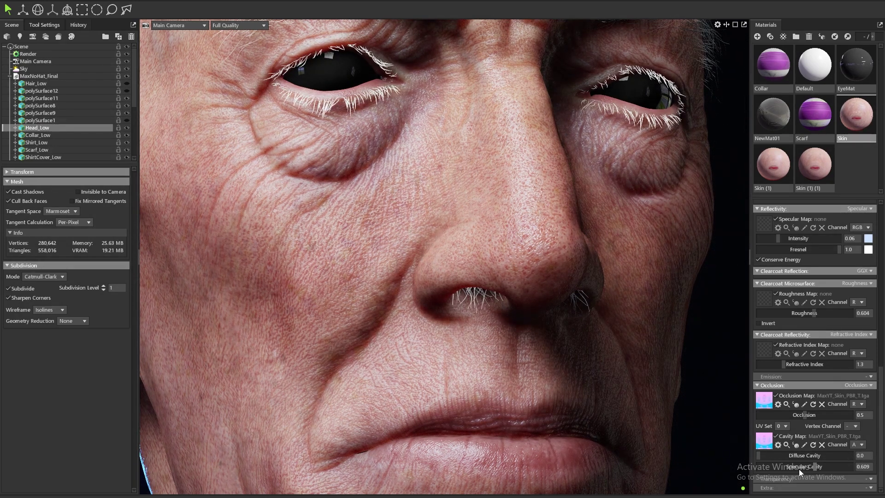
right_click_drag(573, 386, 709, 391, "alt")
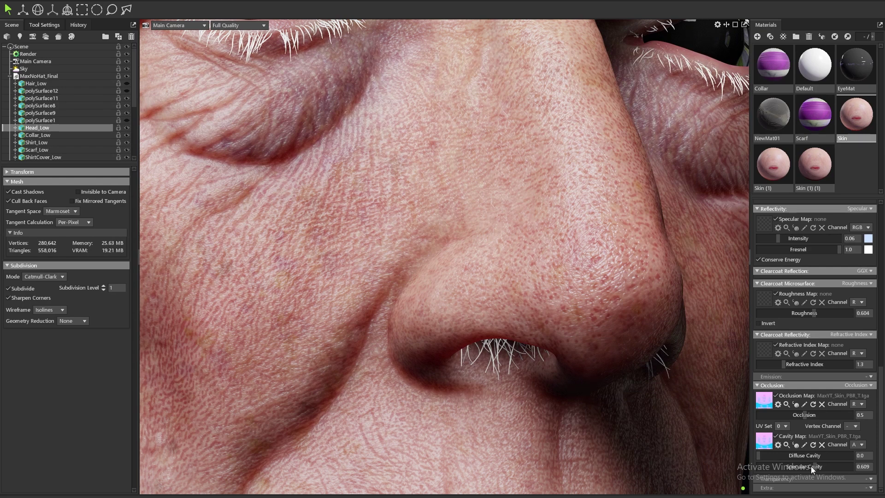
left_click_drag(808, 466, 734, 465)
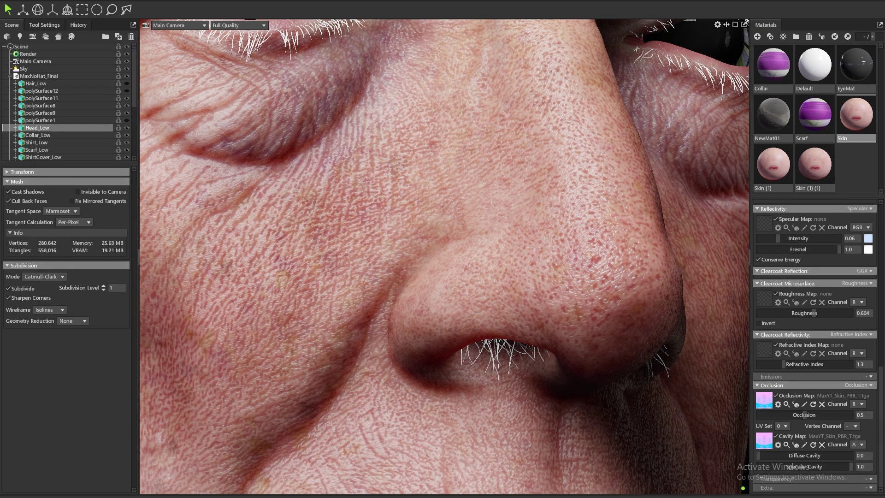
mouse_move(697, 470)
left_mouse_down()
mouse_move(874, 468)
mouse_move(751, 466)
mouse_move(861, 465)
left_mouse_up()
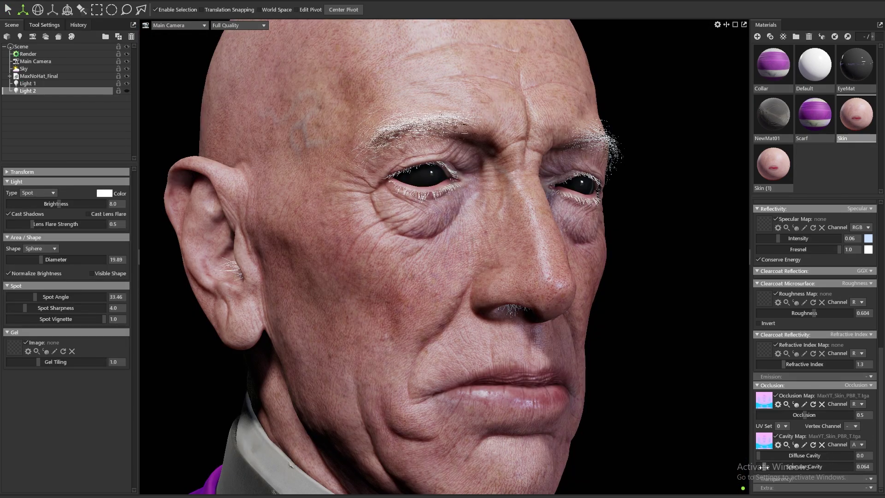
left_click_drag(763, 467, 800, 464)
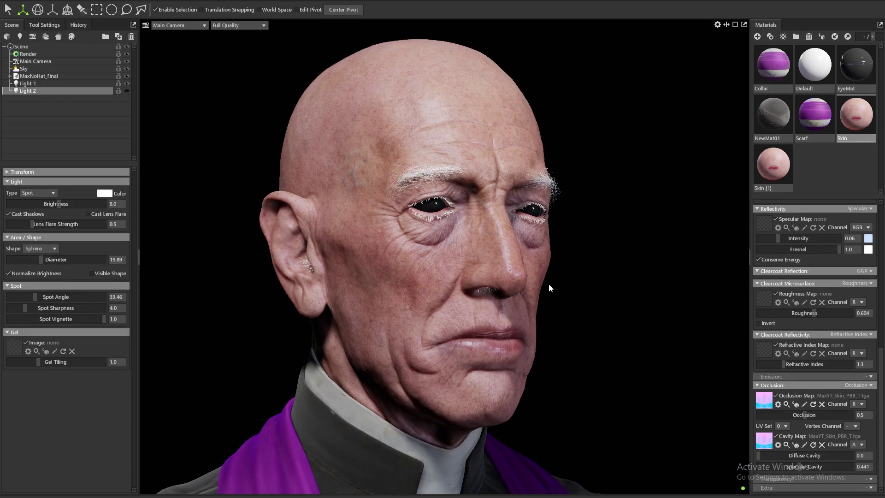
Enable ray tracing in the scene's render settings and frame the priest's head and shoulders from the front.
left_click_drag(549, 283, 513, 284)
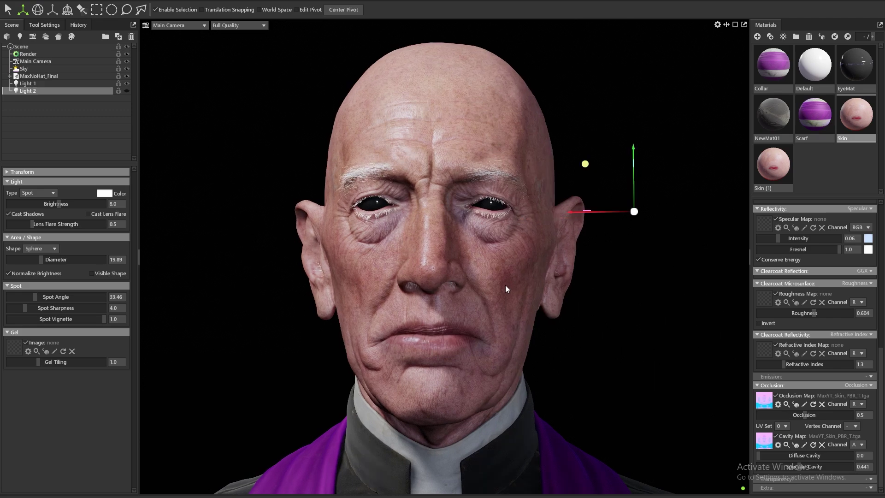
middle_click_drag(486, 277, 484, 249)
scroll(463, 249, "up", 3)
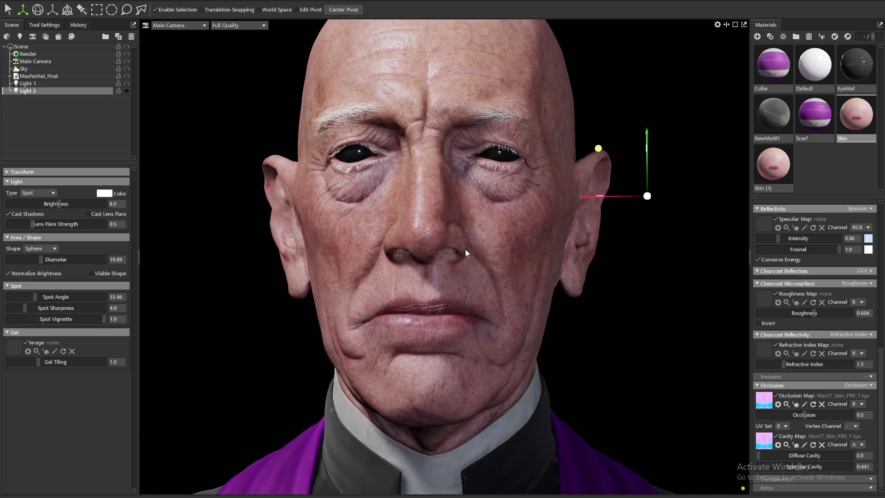
left_click_drag(463, 249, 452, 255)
mouse_move(452, 255)
right_mouse_down("shift")
mouse_move(516, 254)
mouse_move(453, 254)
right_mouse_up("shift")
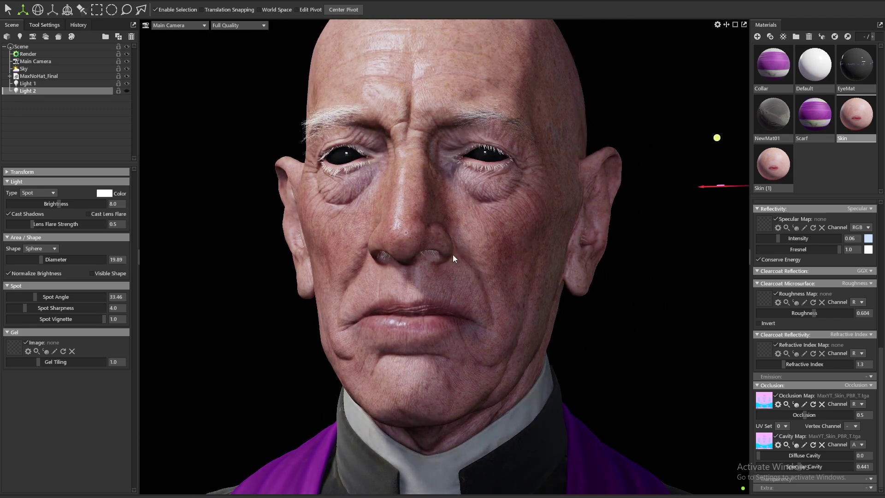
left_click(28, 54)
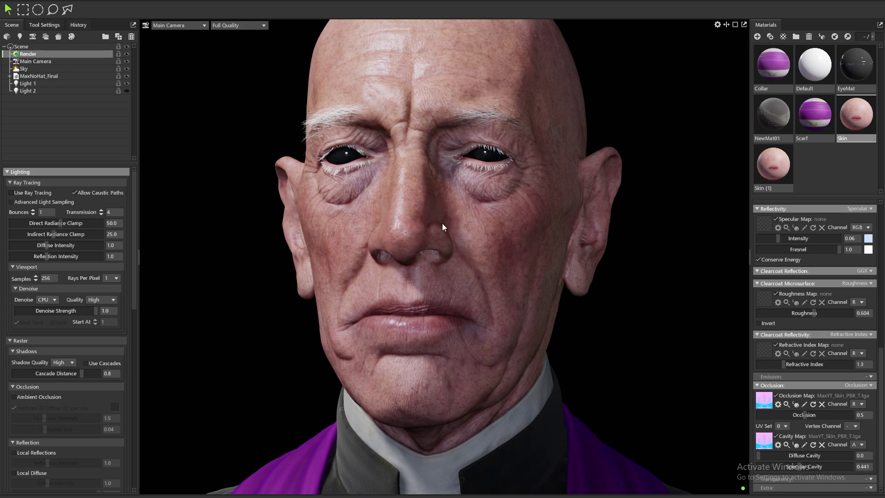
mouse_move(440, 221)
left_mouse_down()
mouse_move(450, 257)
mouse_move(468, 254)
left_mouse_up()
scroll(468, 257, "down", 5)
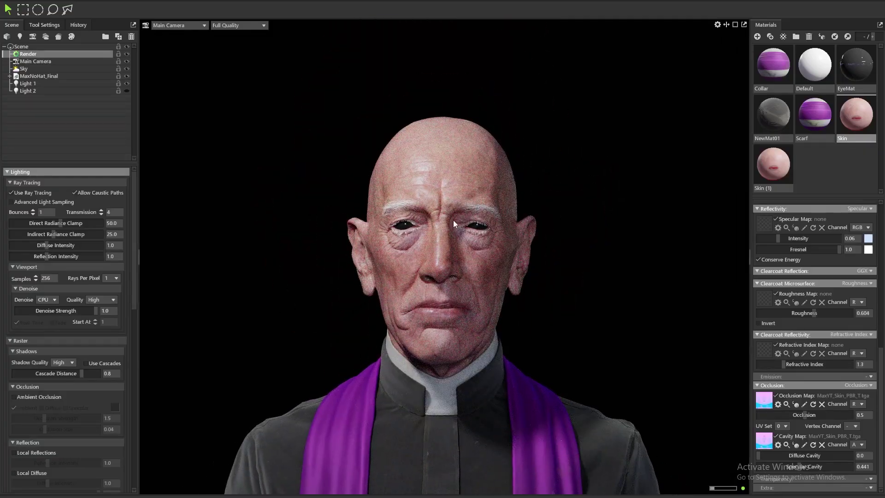
Set the sky light's brightness to 0.5.
left_click(67, 70)
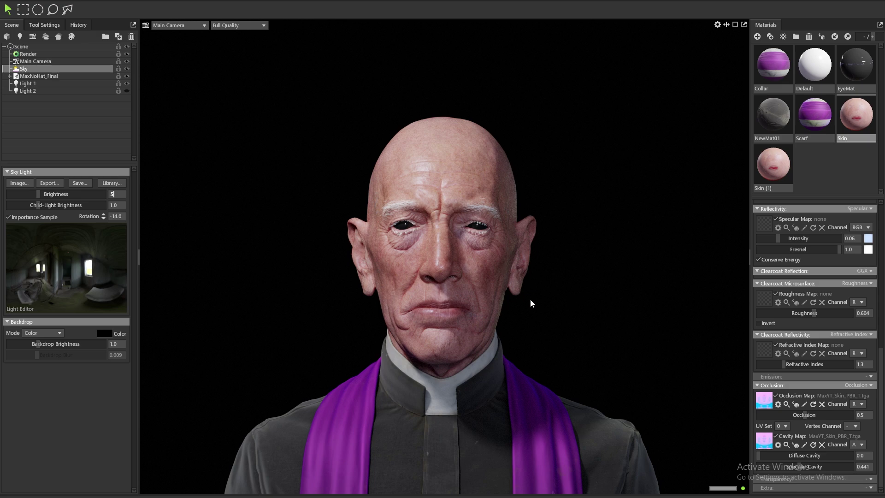
scroll(530, 298, "up", 3)
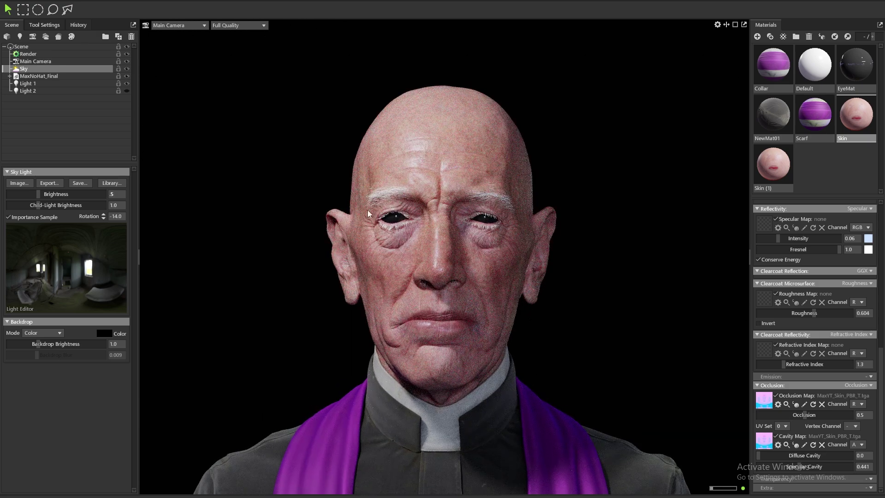
Open the brightness of Light 1 for editing.
left_click(28, 83)
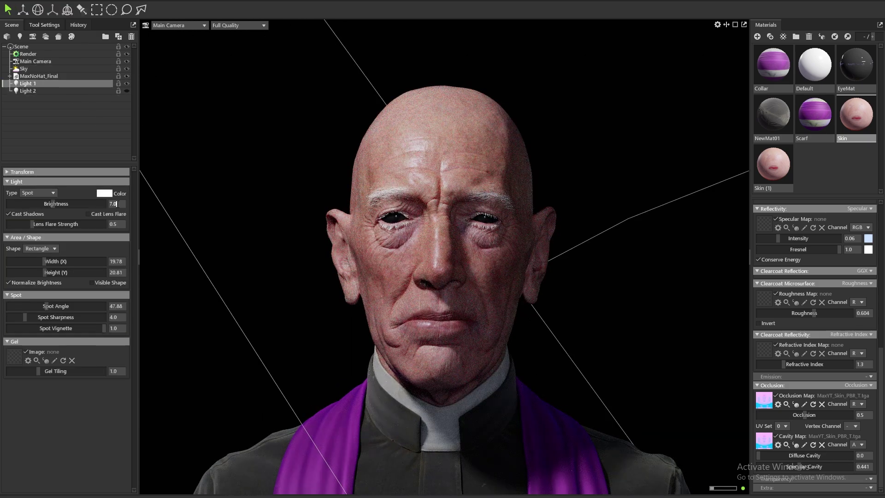